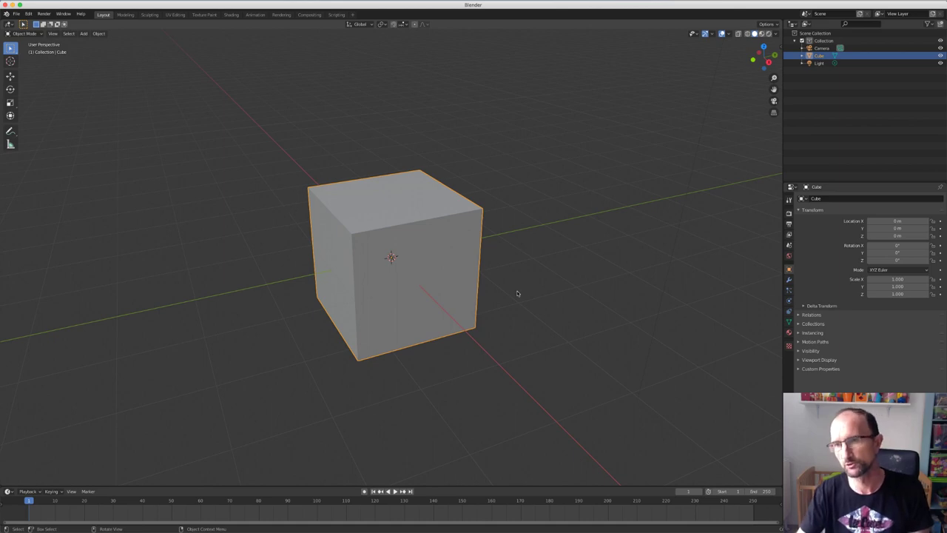
- Show the cube's Principled BSDF material settings, then switch to the Shading workspace
{"action": "left_click", "coordinate": [789, 332]}
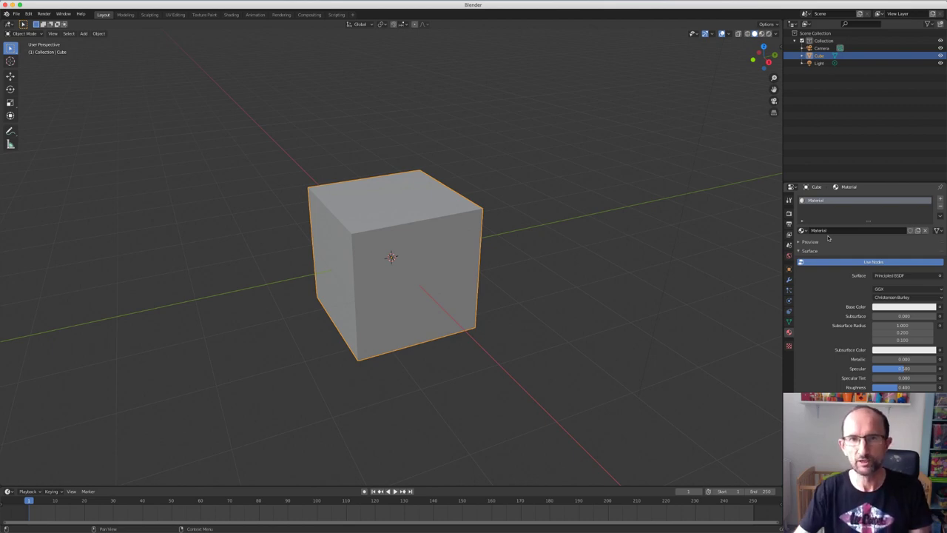
{"action": "left_click", "coordinate": [231, 15]}
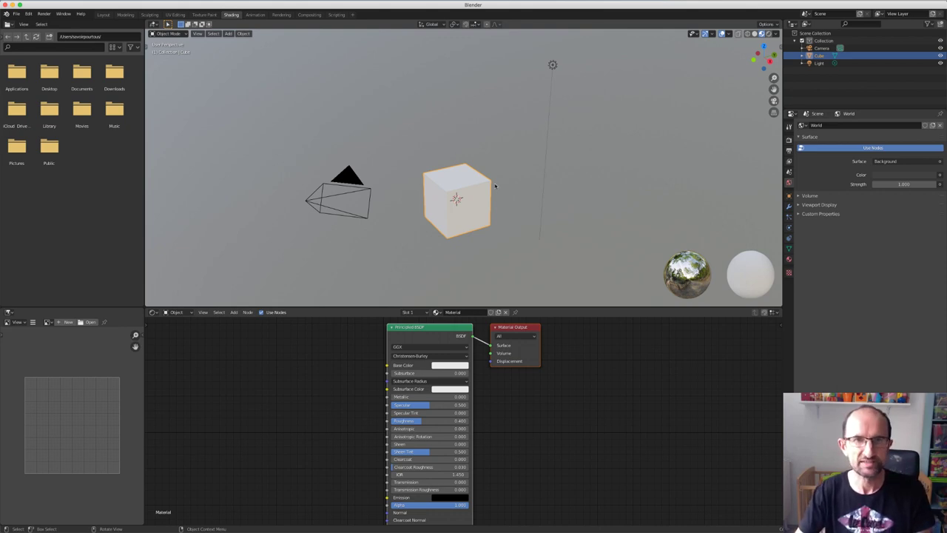
- Zoom the shaded viewport in on the cube and pan it to the centre
{"action": "scroll", "coordinate": [474, 170], "scroll_direction": "up", "scroll_amount": 3}
{"action": "scroll", "coordinate": [495, 194], "scroll_direction": "up", "scroll_amount": 2}
{"action": "mouse_move", "coordinate": [488, 216]}
{"action": "middle_mouse_down", "text": "shift"}
{"action": "mouse_move", "coordinate": [499, 205]}
{"action": "mouse_move", "coordinate": [499, 158]}
{"action": "middle_mouse_up", "text": "shift"}
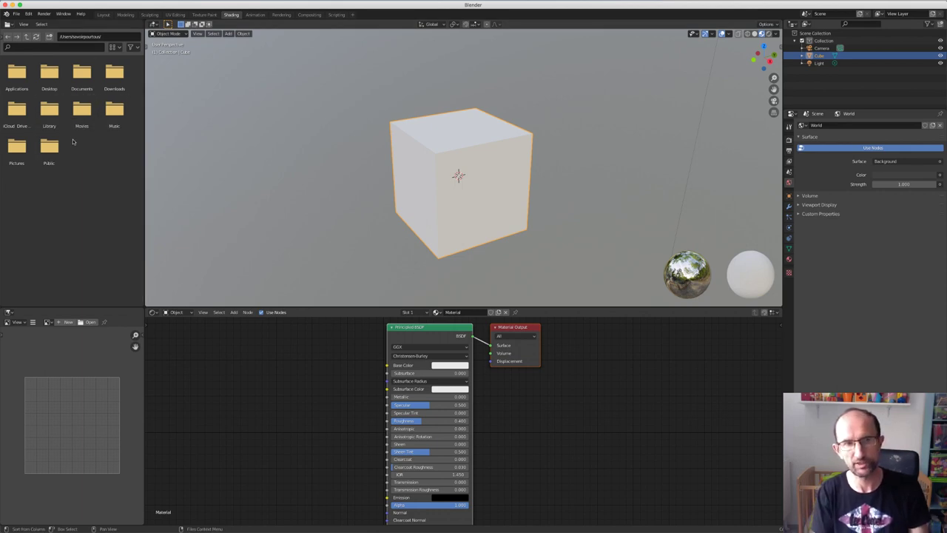
- Load Brick_wall_007_COLOR.jpg from the Brick_wall_007 folder into the image editor
{"action": "left_click", "coordinate": [89, 322]}
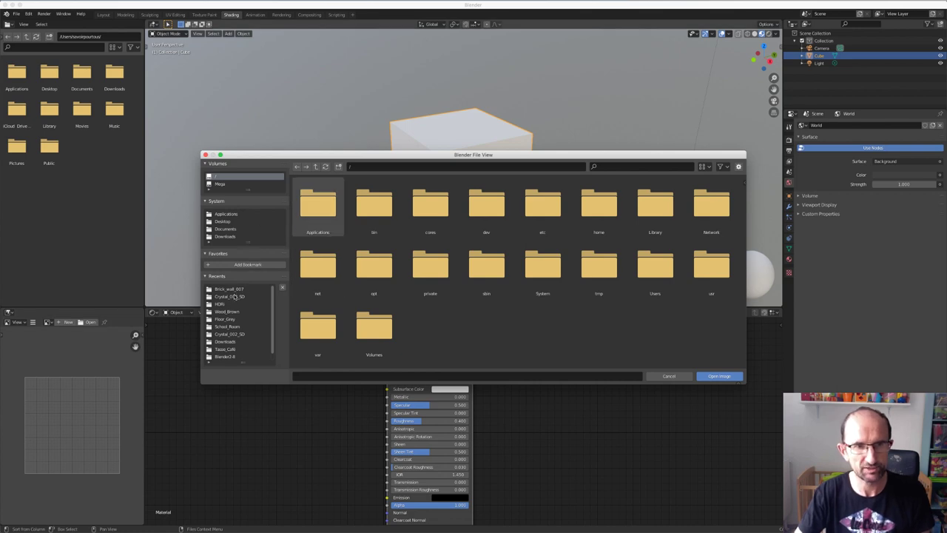
{"action": "left_click", "coordinate": [225, 288]}
{"action": "left_click", "coordinate": [318, 206]}
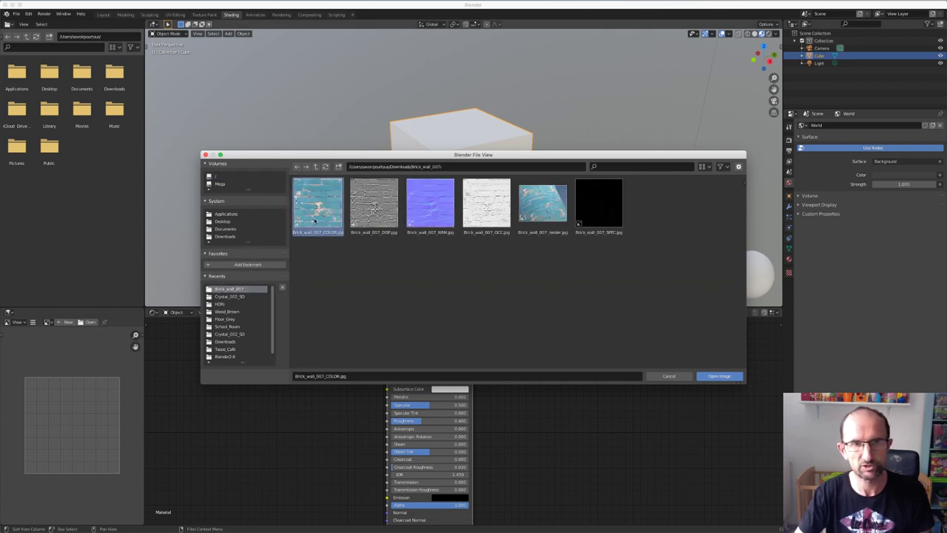
{"action": "left_click", "coordinate": [719, 376]}
{"action": "scroll", "coordinate": [87, 386], "scroll_direction": "down", "scroll_amount": 4}
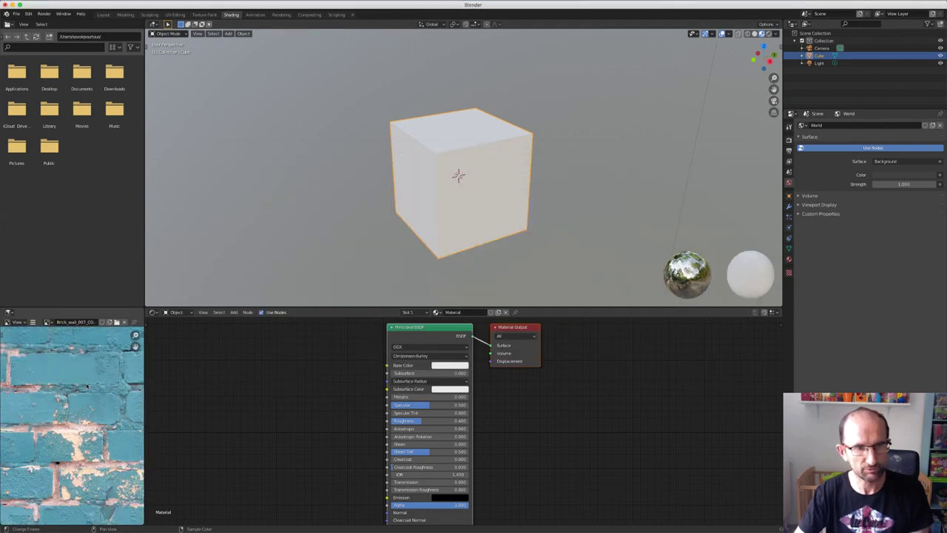
{"action": "scroll", "coordinate": [87, 387], "scroll_direction": "up", "scroll_amount": 3}
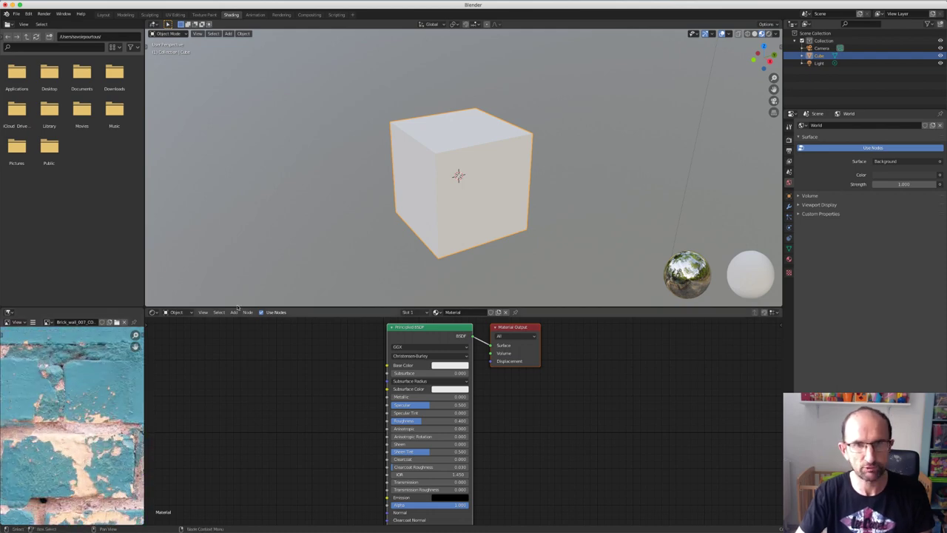
- Move the Principled BSDF and Material Output nodes further right
{"action": "mouse_move", "coordinate": [510, 230]}
{"action": "middle_mouse_down"}
{"action": "mouse_move", "coordinate": [503, 226]}
{"action": "mouse_move", "coordinate": [528, 238]}
{"action": "middle_mouse_up"}
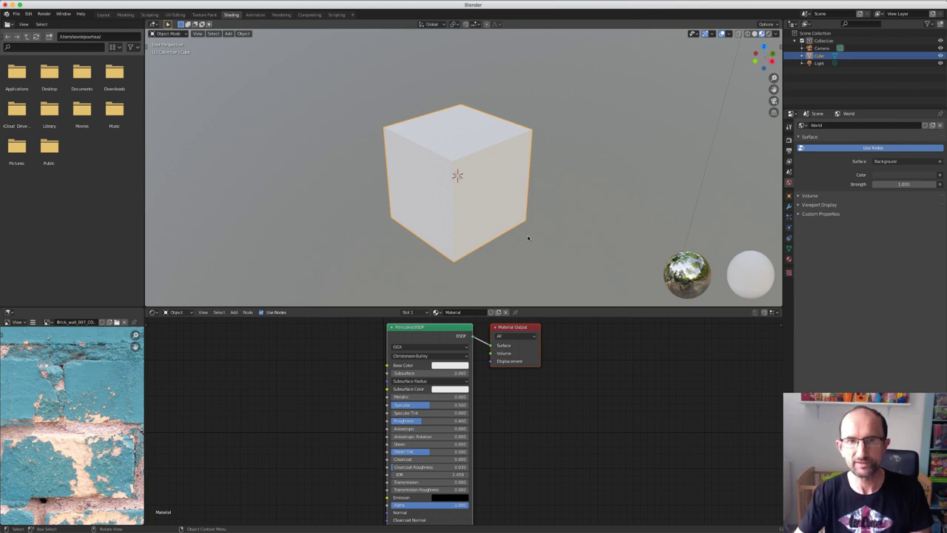
{"action": "mouse_move", "coordinate": [518, 327]}
{"action": "left_mouse_down"}
{"action": "mouse_move", "coordinate": [632, 335]}
{"action": "mouse_move", "coordinate": [731, 326]}
{"action": "left_mouse_up"}
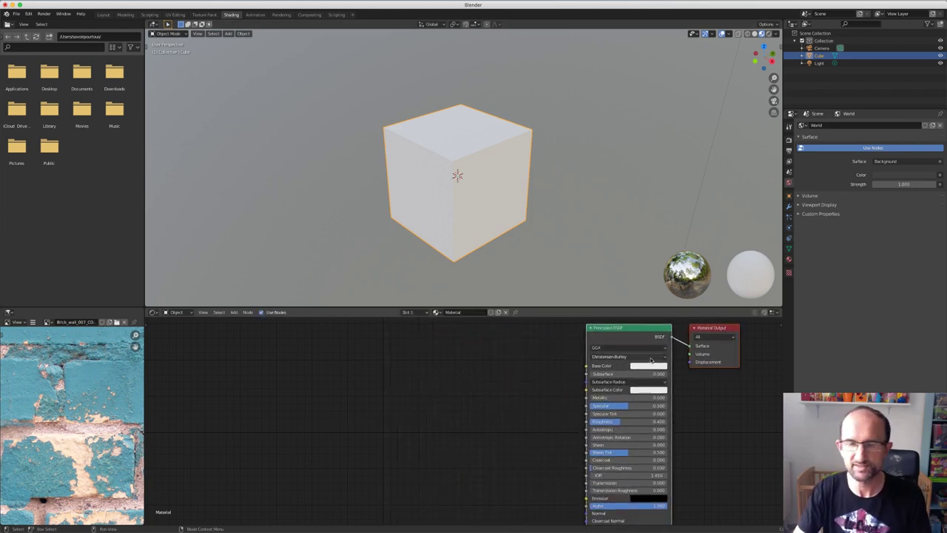
{"action": "left_click", "coordinate": [644, 330]}
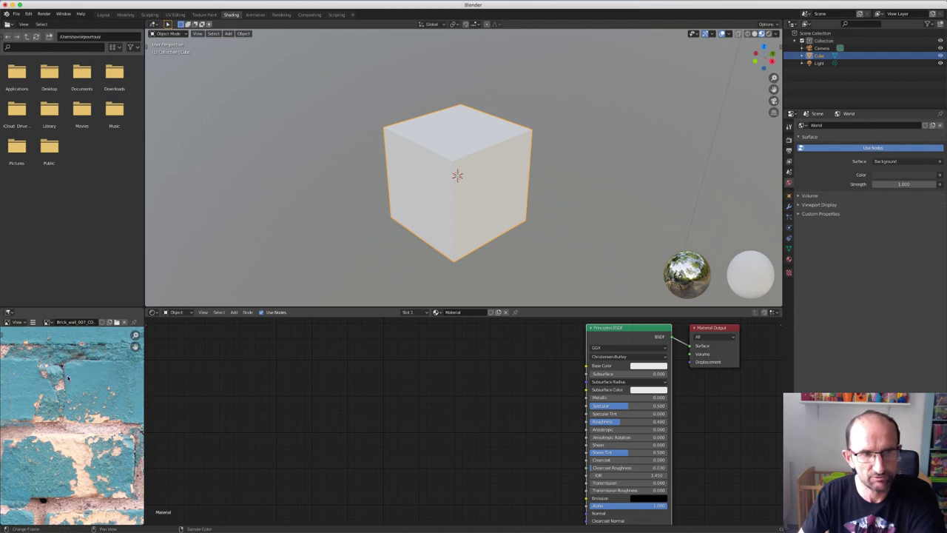
- Paint a white stroke across the brick texture in Paint mode, then switch to Mask mode
{"action": "left_click", "coordinate": [19, 323]}
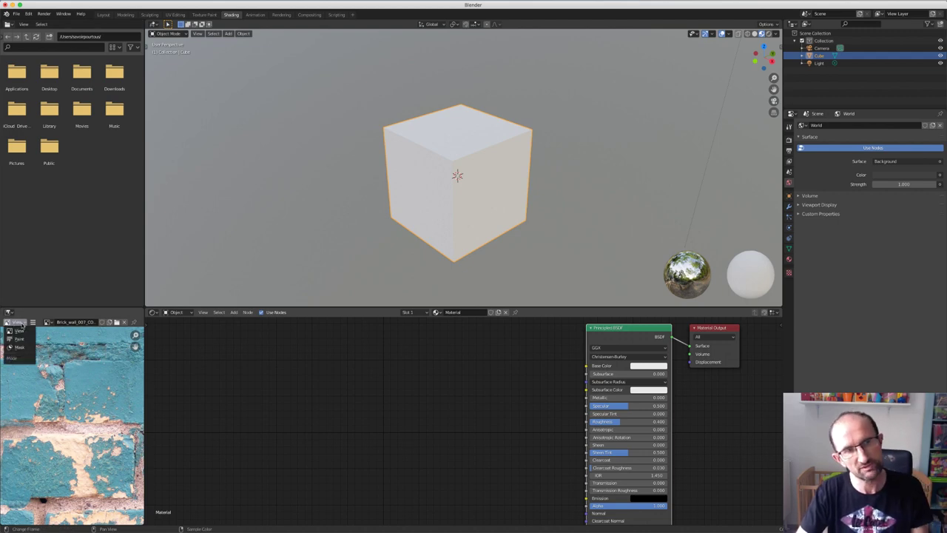
{"action": "left_click", "coordinate": [23, 333]}
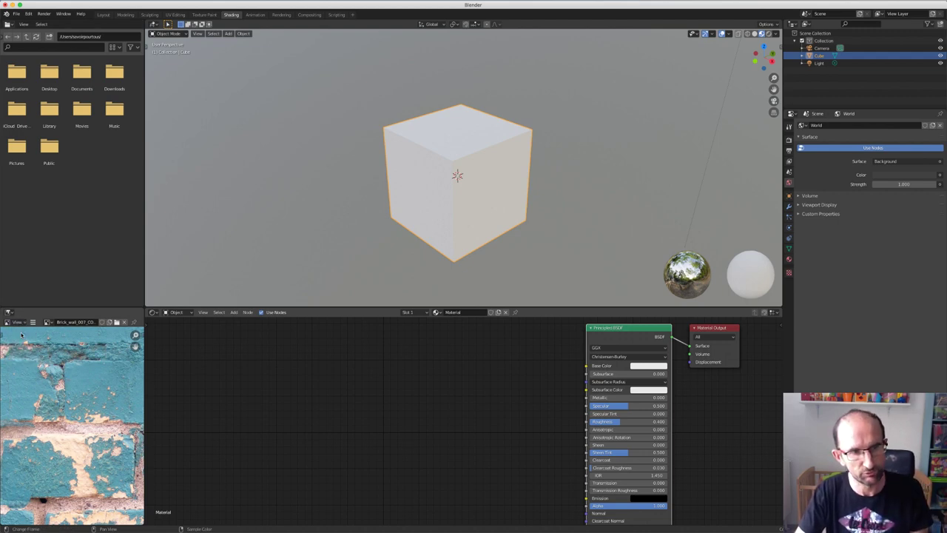
{"action": "left_click", "coordinate": [17, 323]}
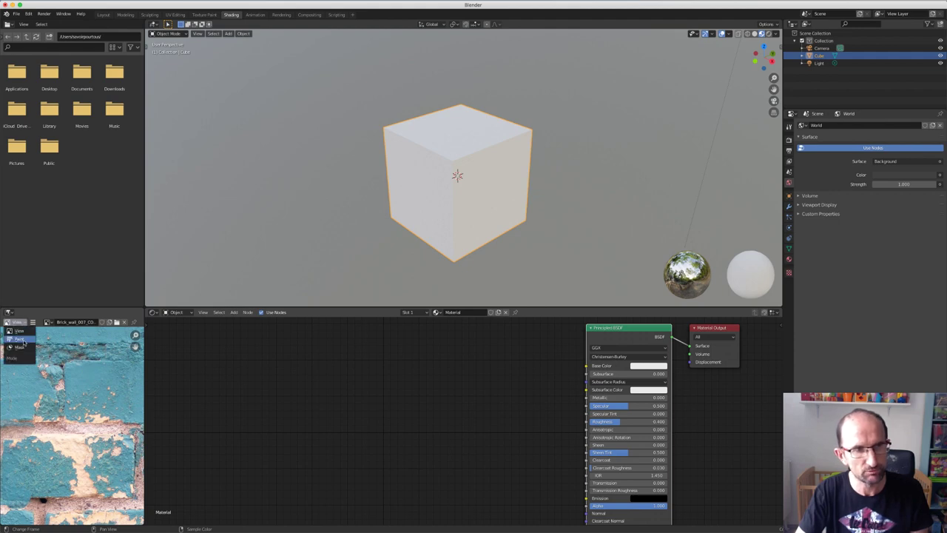
{"action": "left_click", "coordinate": [23, 342]}
{"action": "left_click_drag", "start_coordinate": [21, 357], "coordinate": [71, 455]}
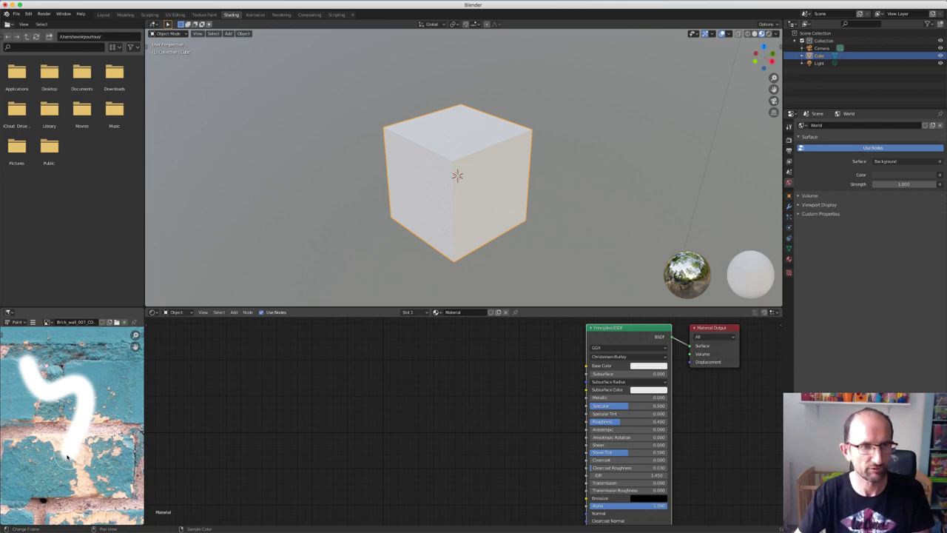
{"action": "left_click", "coordinate": [20, 323]}
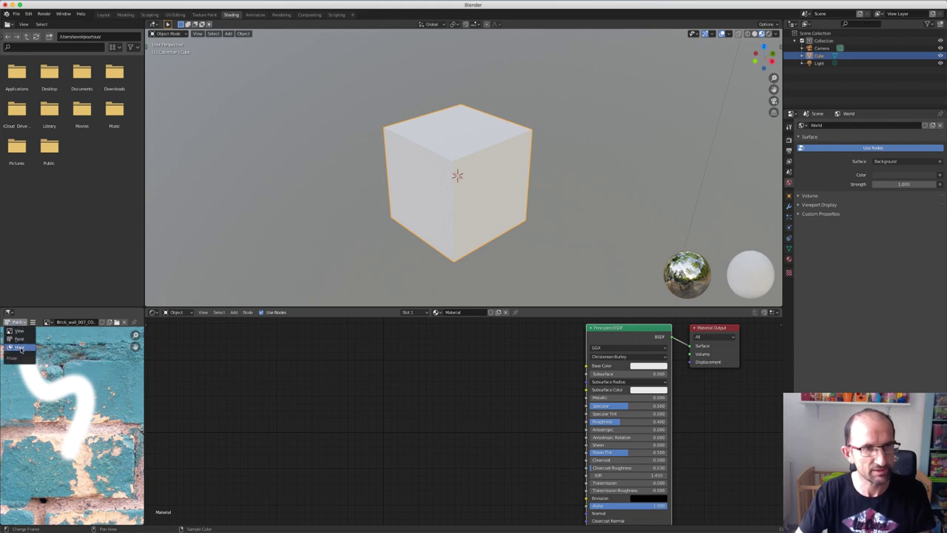
{"action": "left_click", "coordinate": [20, 347]}
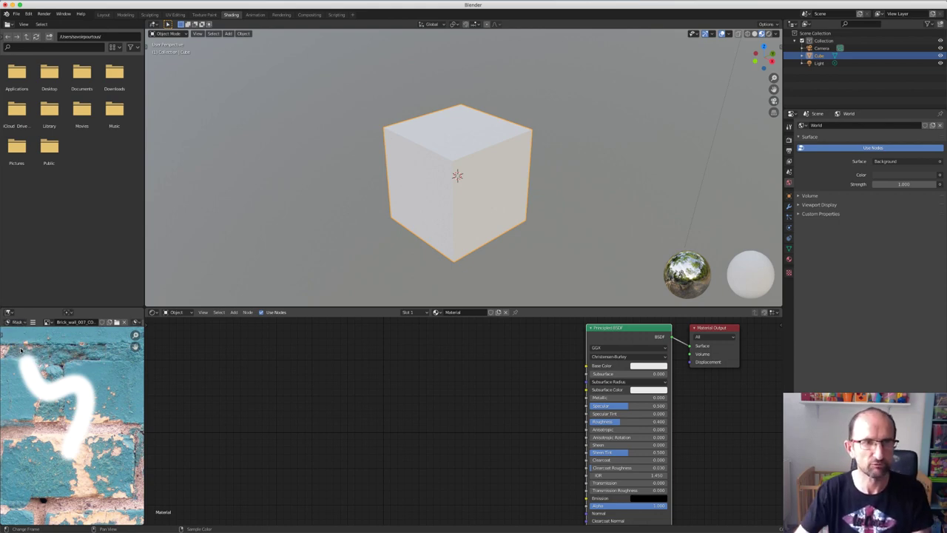
{"action": "left_click", "coordinate": [154, 313]}
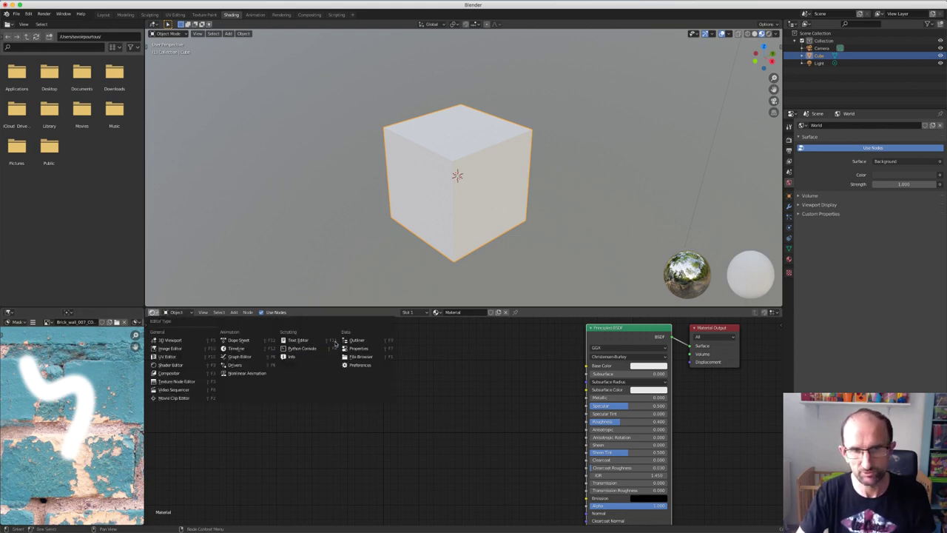
{"action": "left_click", "coordinate": [256, 419]}
{"action": "left_click", "coordinate": [178, 312]}
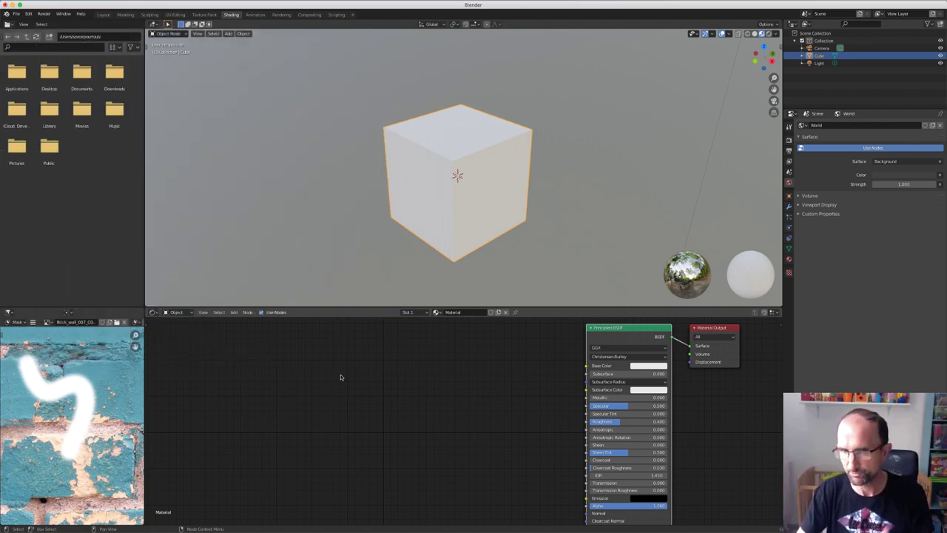
{"action": "left_click", "coordinate": [203, 312]}
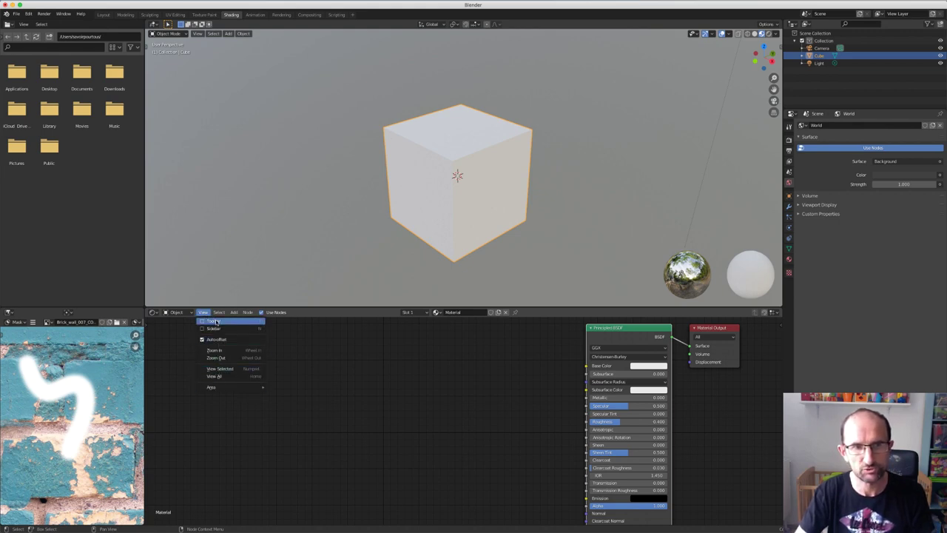
{"action": "left_click", "coordinate": [219, 312]}
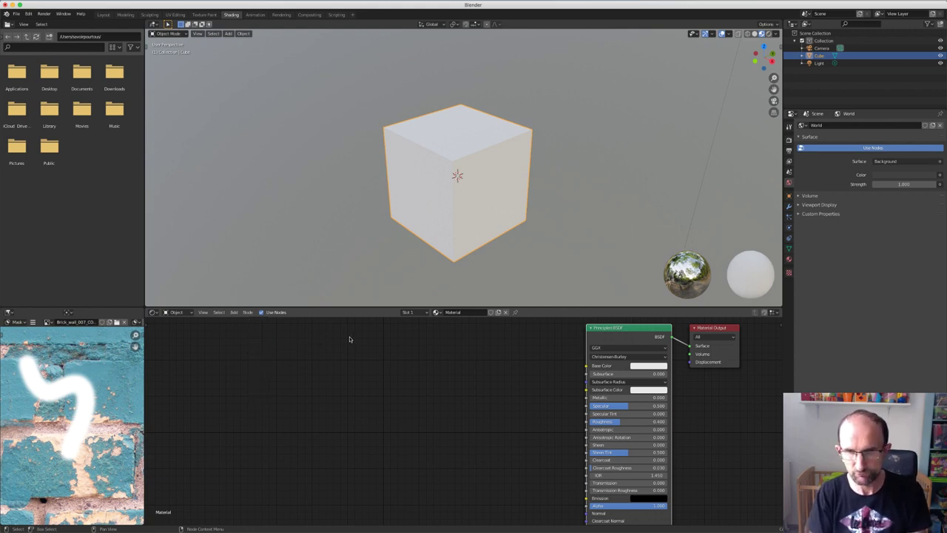
- Raise Material Output, bring Principled BSDF beside it, and keep Material Preview shading
{"action": "mouse_move", "coordinate": [623, 332]}
{"action": "left_mouse_down"}
{"action": "mouse_move", "coordinate": [476, 331]}
{"action": "mouse_move", "coordinate": [517, 141]}
{"action": "left_mouse_up"}
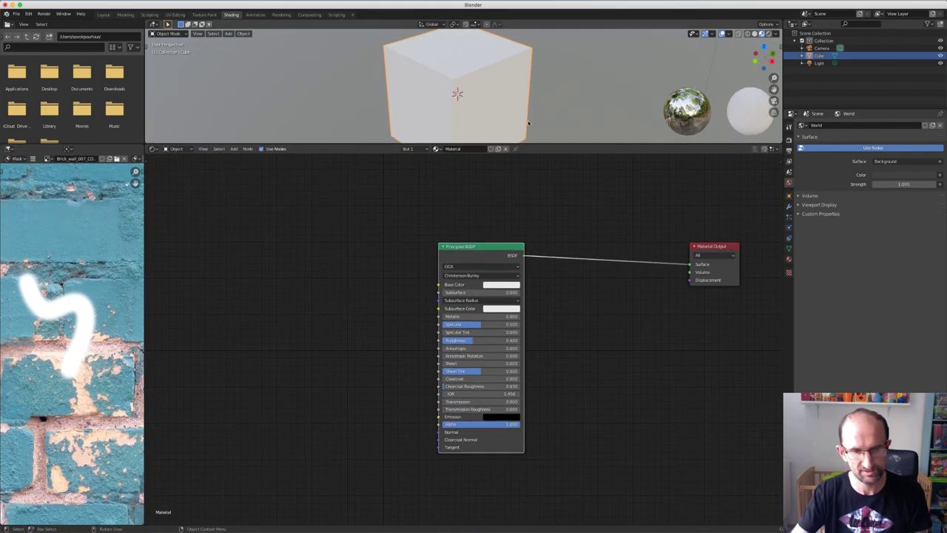
{"action": "scroll", "coordinate": [512, 102], "scroll_direction": "down", "scroll_amount": 2}
{"action": "scroll", "coordinate": [512, 103], "scroll_direction": "down", "scroll_amount": 2}
{"action": "middle_click_drag", "start_coordinate": [520, 103], "coordinate": [550, 95]}
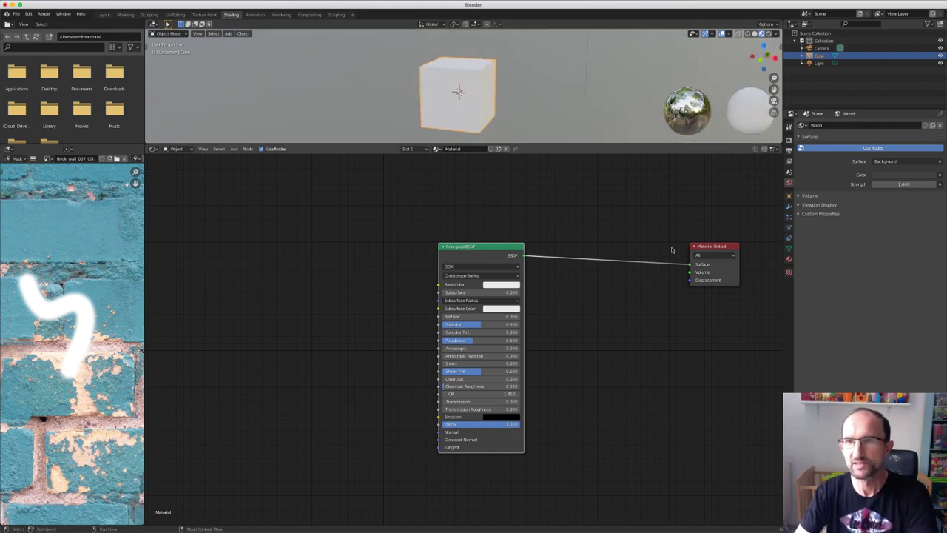
{"action": "left_click_drag", "start_coordinate": [712, 246], "coordinate": [716, 189]}
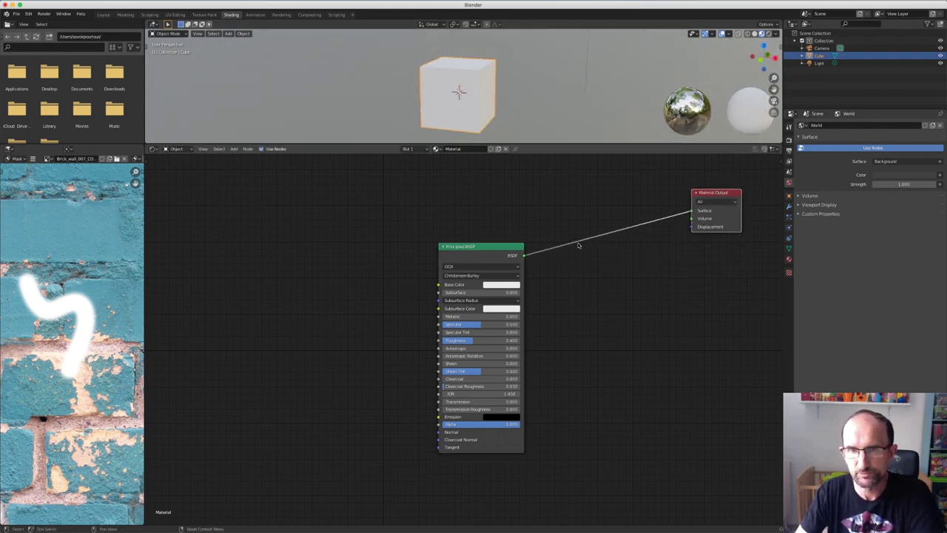
{"action": "left_click_drag", "start_coordinate": [502, 254], "coordinate": [585, 233]}
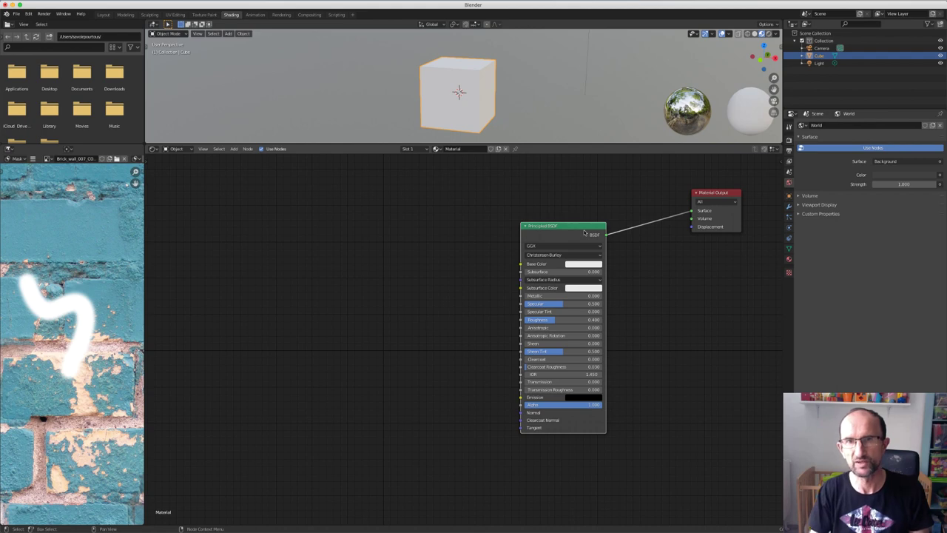
{"action": "key", "text": "z"}
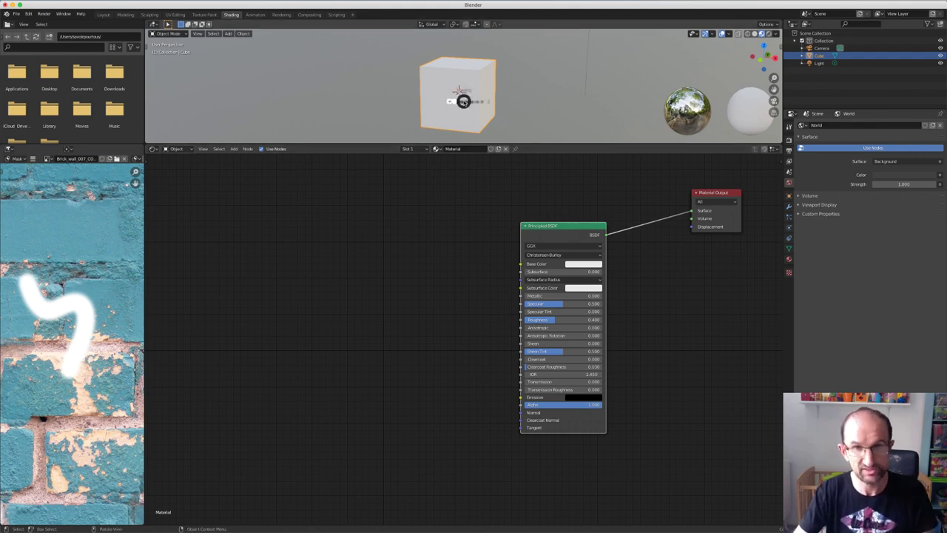
{"action": "left_click", "coordinate": [465, 145]}
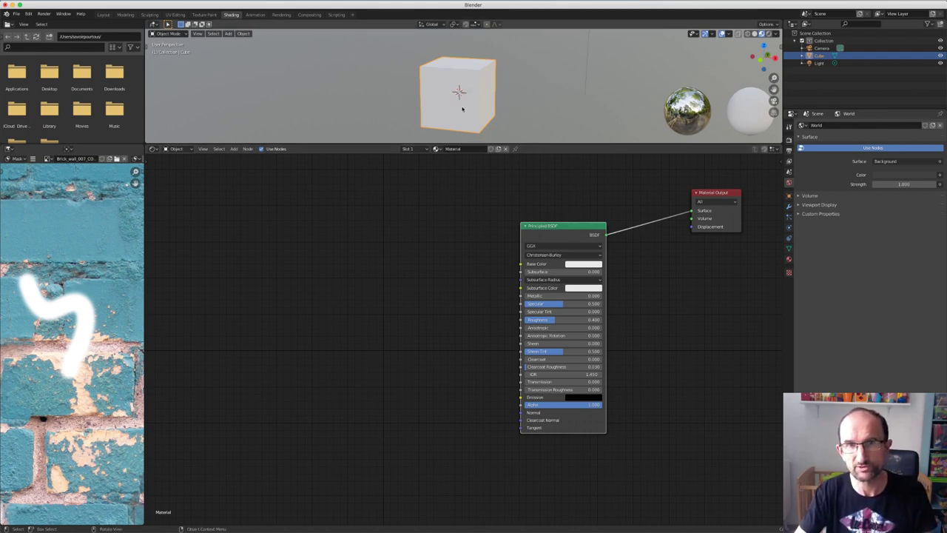
{"action": "left_click", "coordinate": [582, 264]}
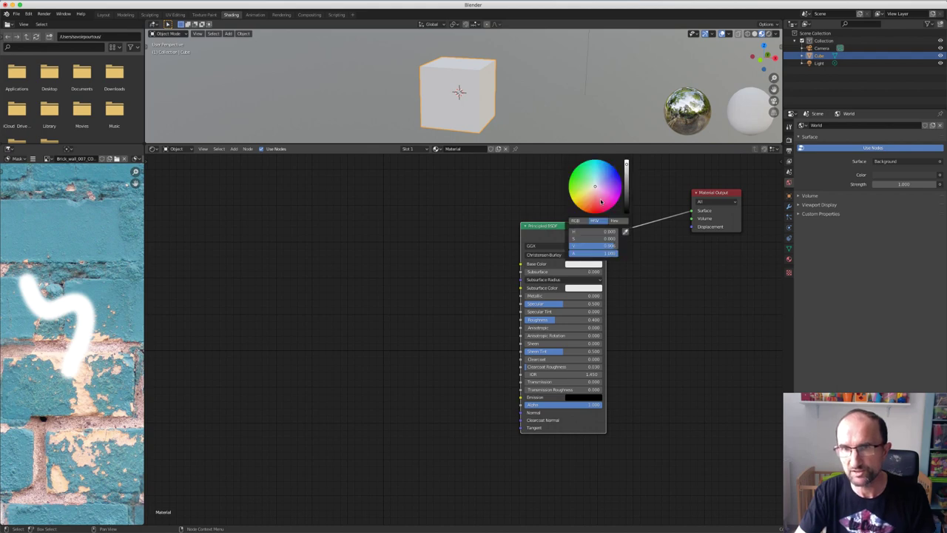
{"action": "left_click_drag", "start_coordinate": [594, 186], "coordinate": [607, 175]}
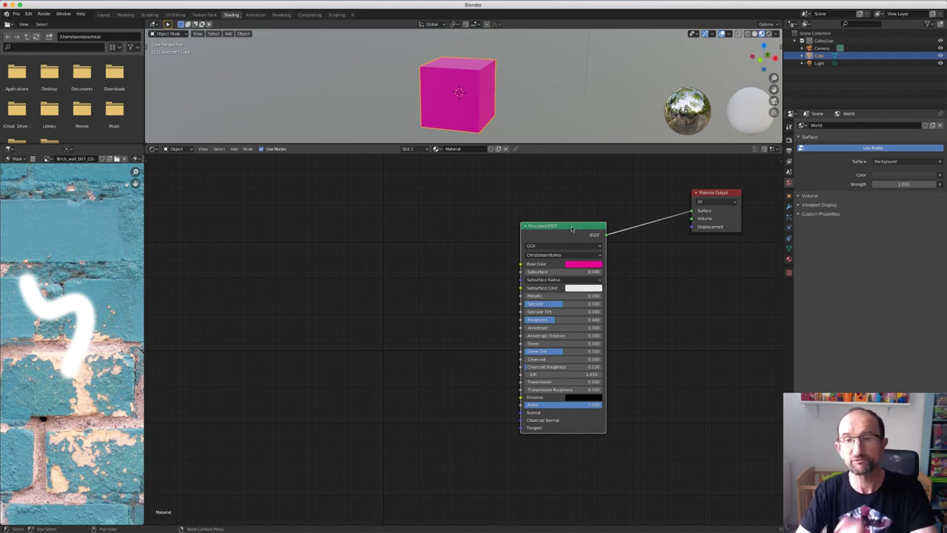
{"action": "left_click_drag", "start_coordinate": [566, 227], "coordinate": [580, 218]}
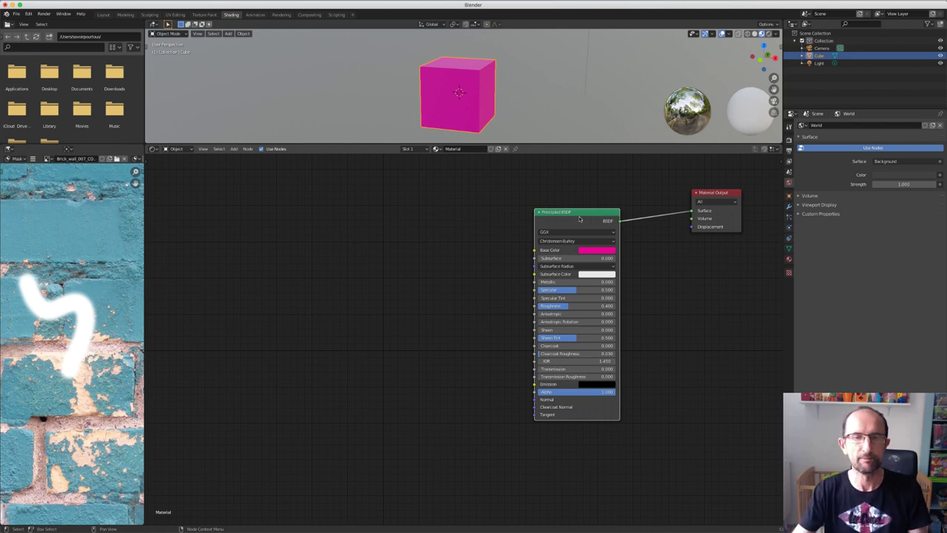
{"action": "left_click", "coordinate": [594, 252]}
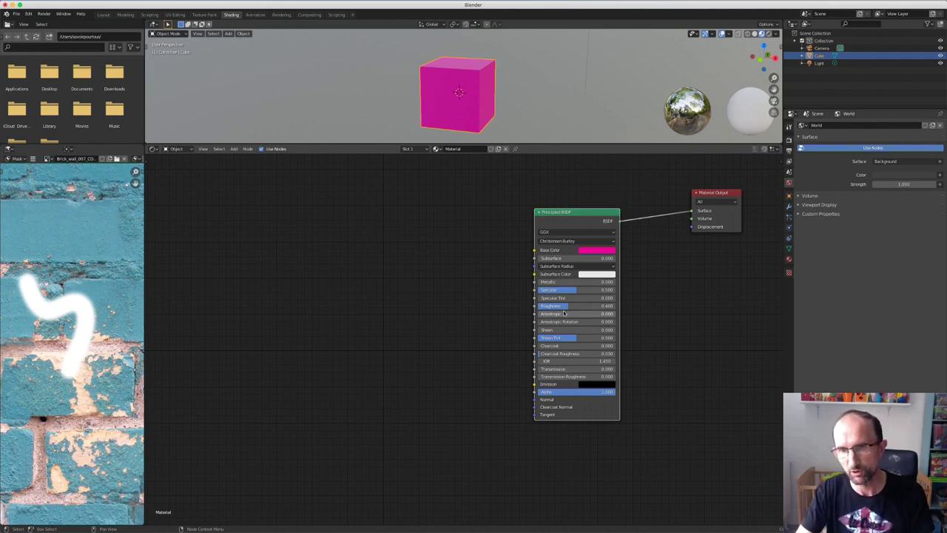
{"action": "key", "text": "shift+a"}
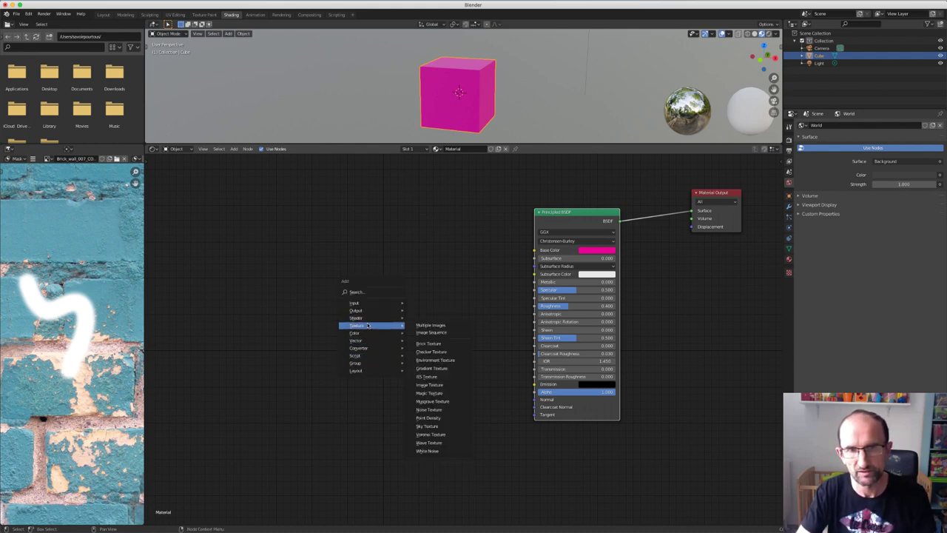
{"action": "mouse_move", "coordinate": [370, 317]}
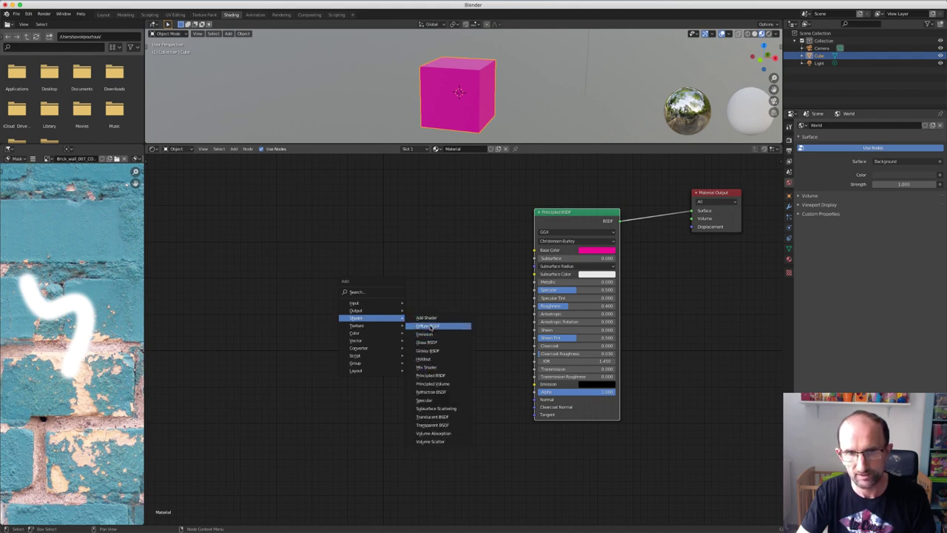
{"action": "left_click", "coordinate": [427, 326]}
{"action": "left_click", "coordinate": [434, 260]}
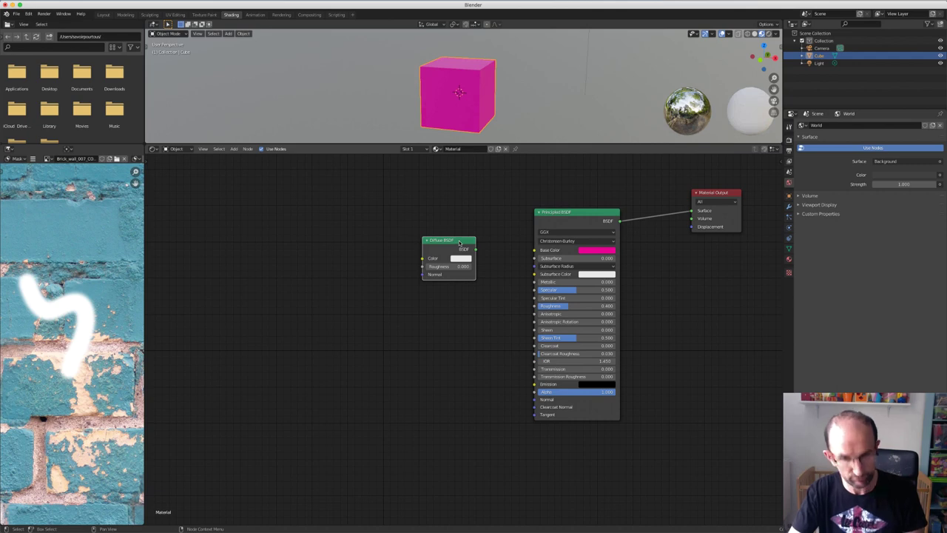
{"action": "key", "text": "x"}
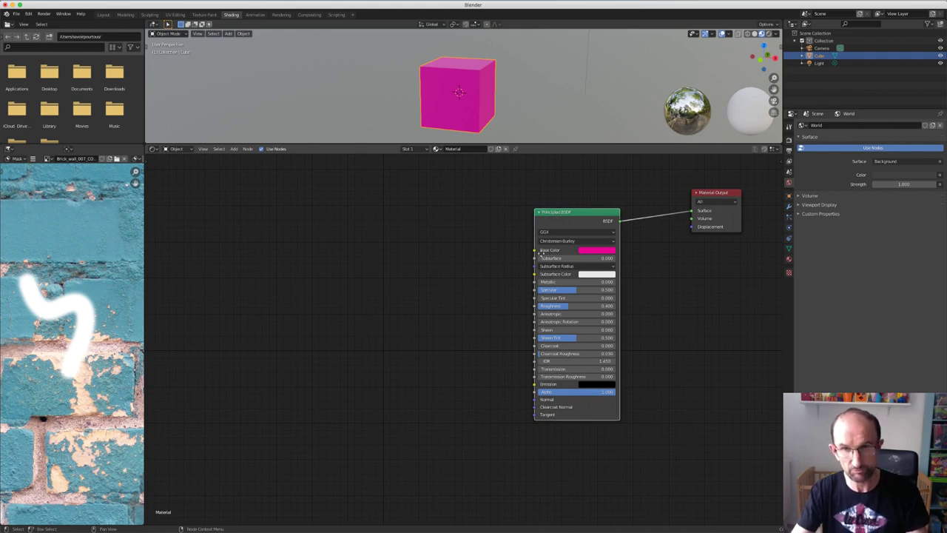
- Move Principled BSDF left, check material slots, enable node snapping, and open the sidebar
{"action": "left_click_drag", "start_coordinate": [541, 254], "coordinate": [456, 263]}
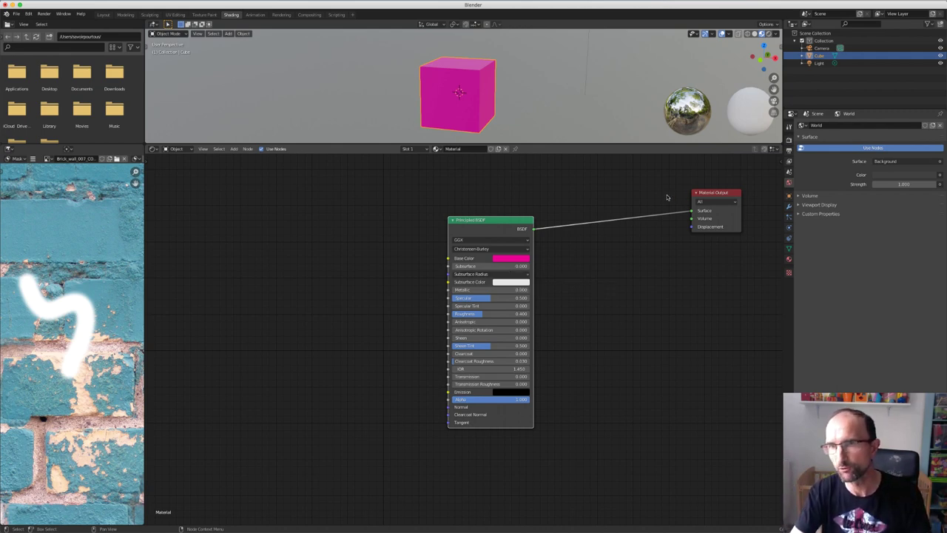
{"action": "left_click", "coordinate": [419, 150]}
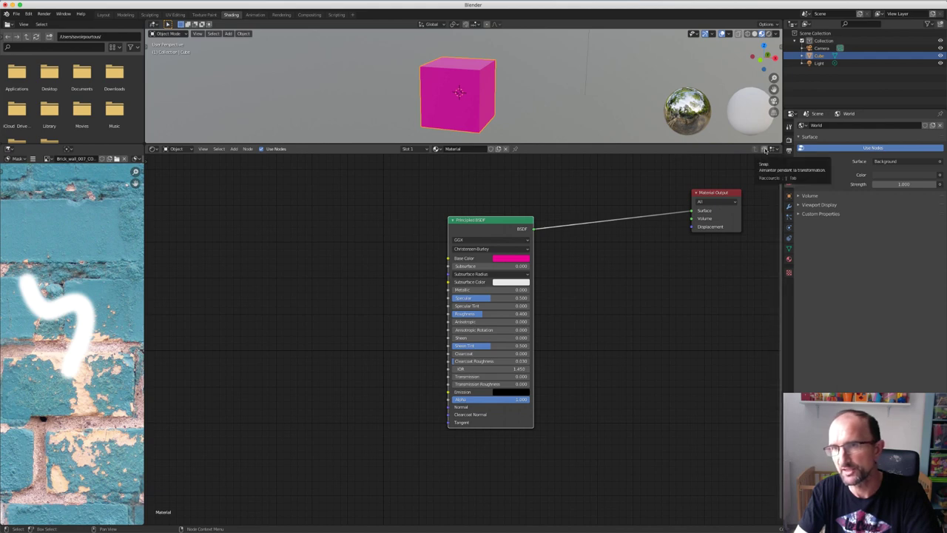
{"action": "left_click", "coordinate": [765, 150]}
{"action": "left_click", "coordinate": [774, 149]}
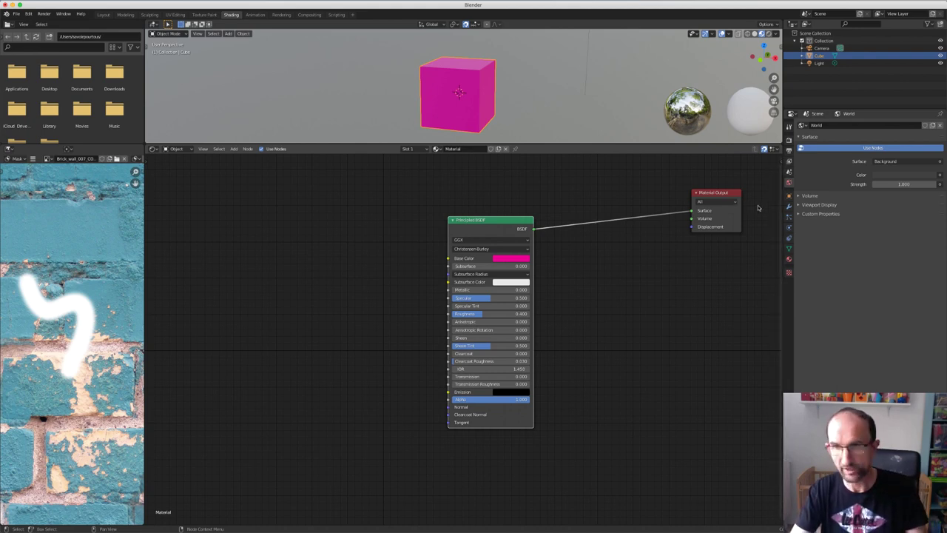
{"action": "key", "text": "n"}
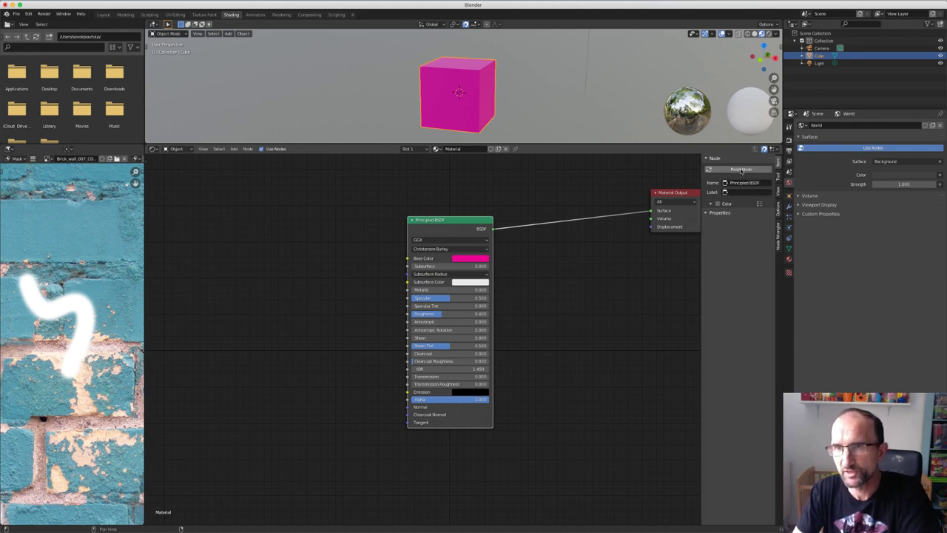
- Reset the Principled BSDF to defaults and label the Material Output node 'Sortie'
{"action": "left_click", "coordinate": [743, 169]}
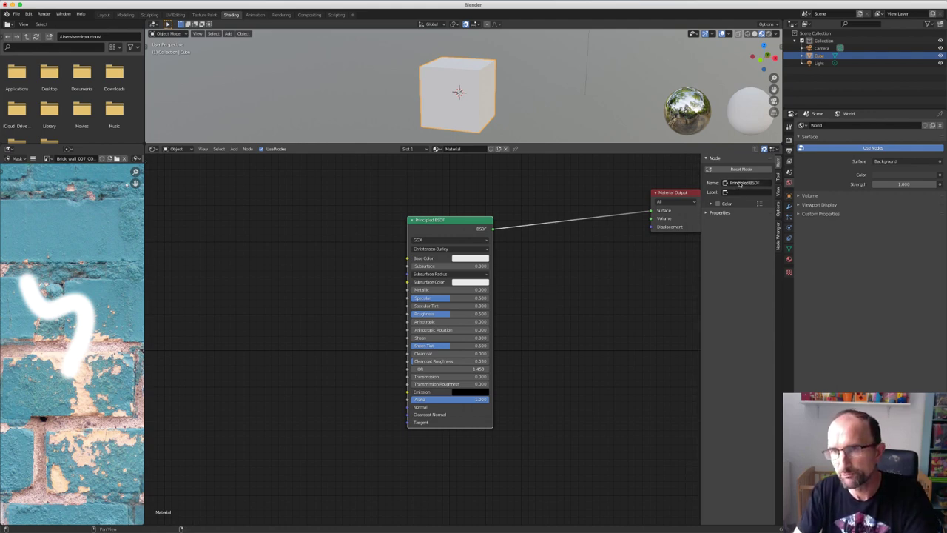
{"action": "left_click", "coordinate": [673, 194]}
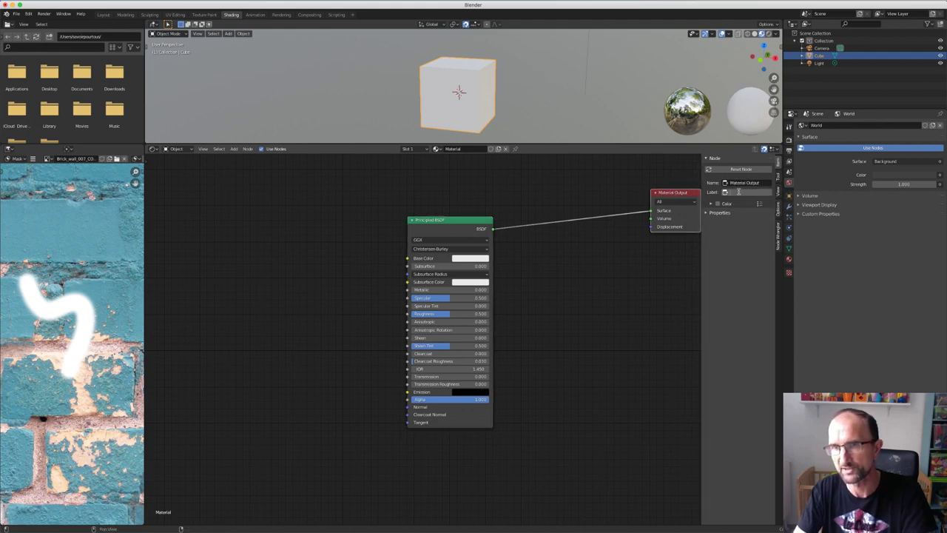
{"action": "left_click", "coordinate": [739, 192]}
{"action": "type", "text": "Sorti"}
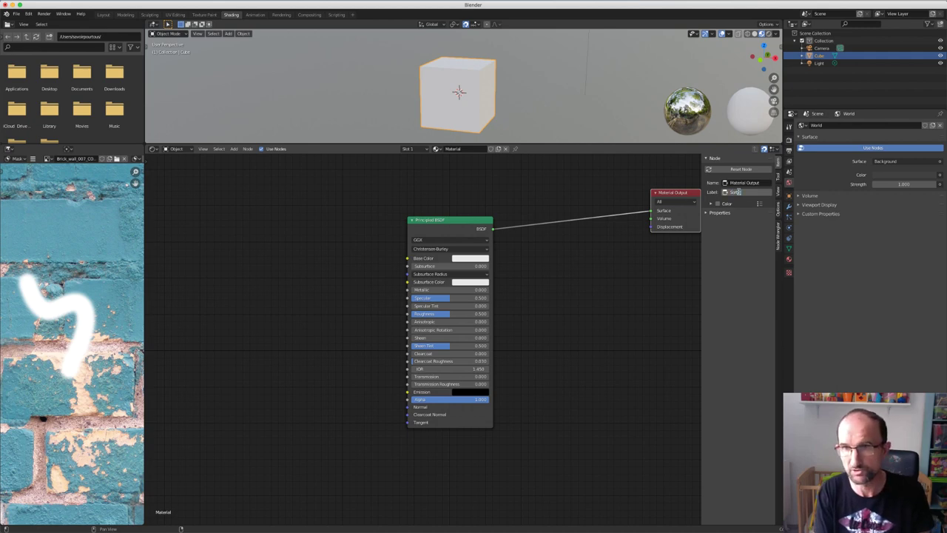
{"action": "key", "text": "Return"}
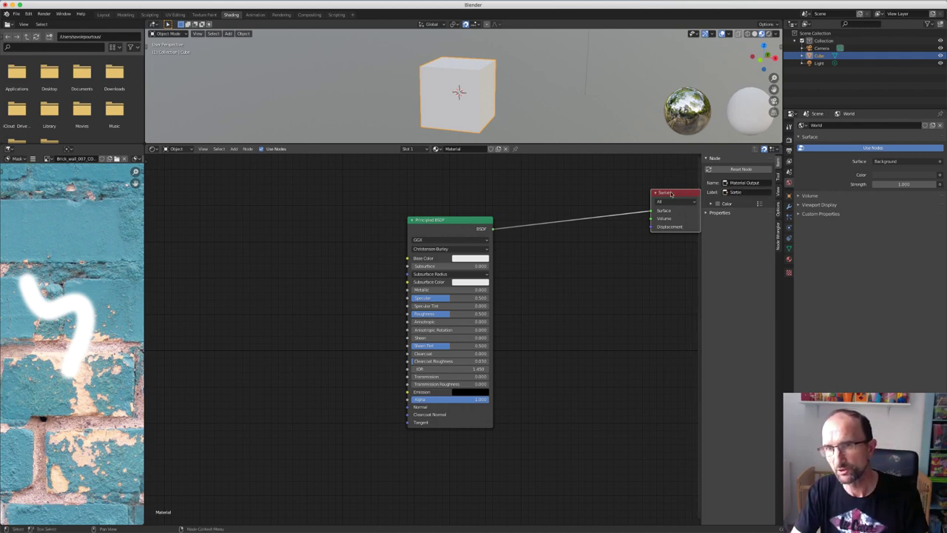
- Nudge the Sortie node left and give it a cyan custom colour
{"action": "left_click_drag", "start_coordinate": [664, 195], "coordinate": [653, 193]}
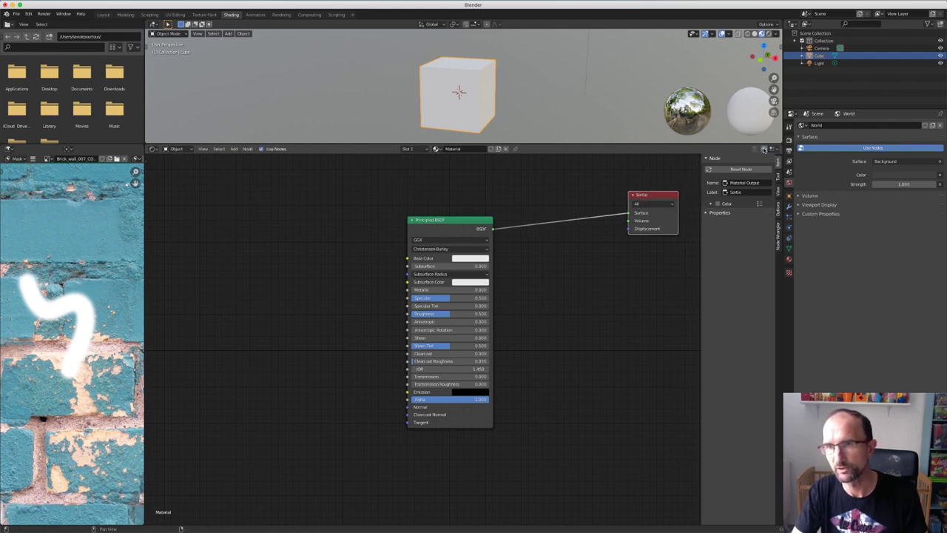
{"action": "left_click", "coordinate": [717, 204]}
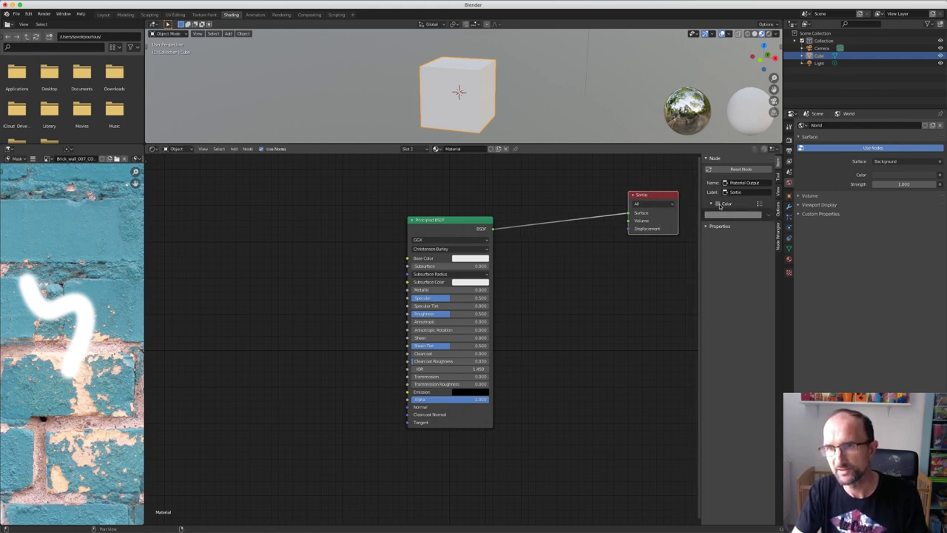
{"action": "left_click", "coordinate": [727, 215]}
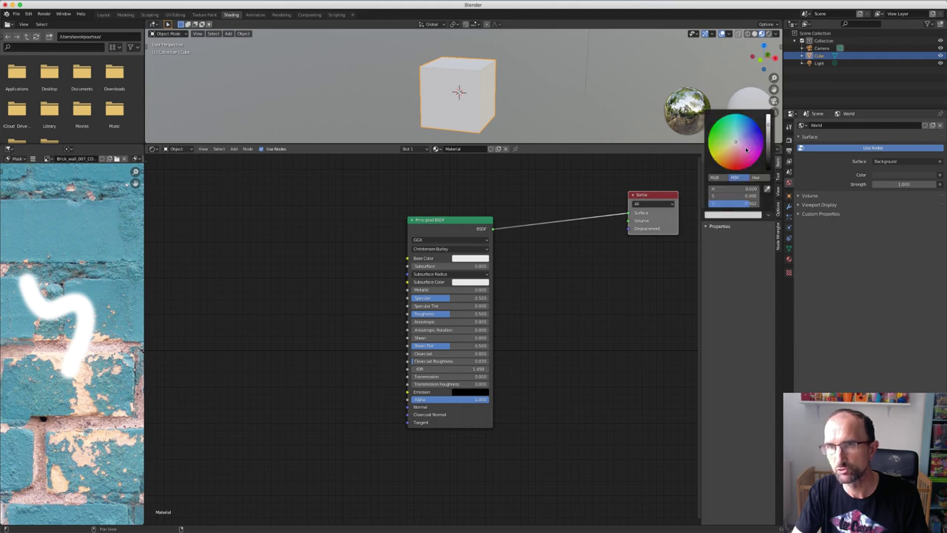
{"action": "left_click_drag", "start_coordinate": [747, 150], "coordinate": [738, 116]}
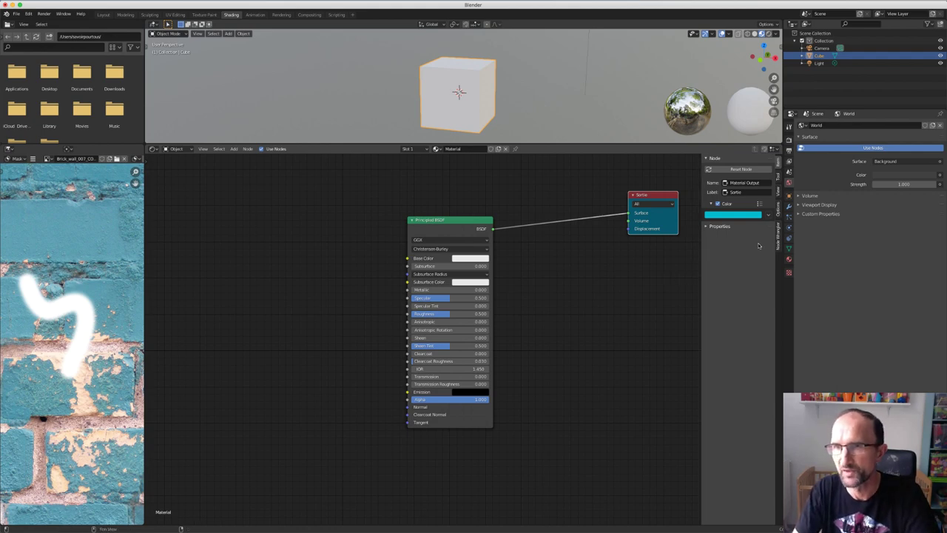
{"action": "left_click", "coordinate": [761, 204]}
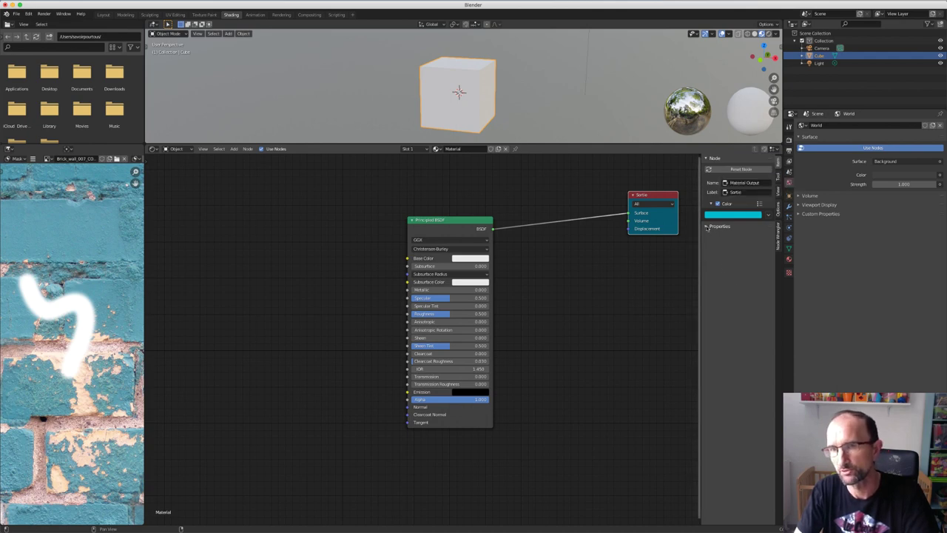
{"action": "left_click", "coordinate": [707, 227]}
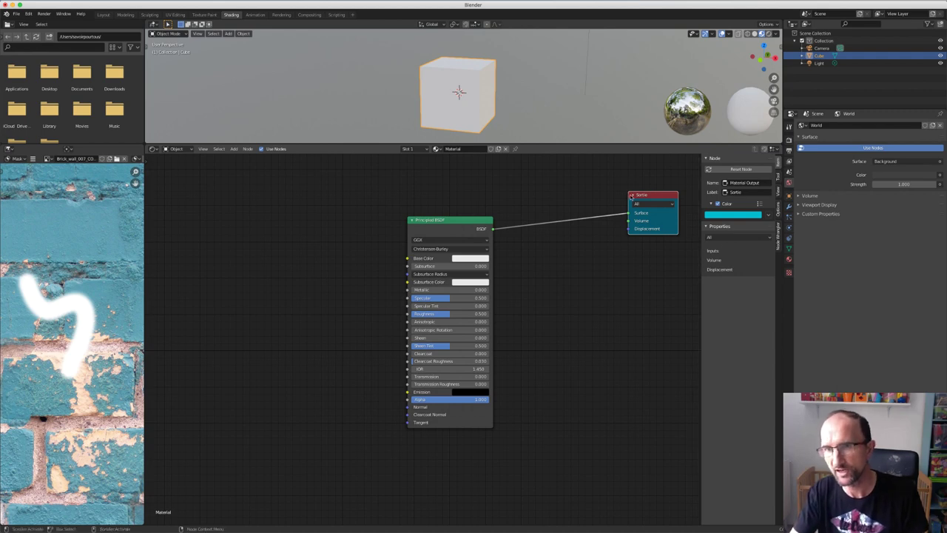
{"action": "key", "text": "shift+a"}
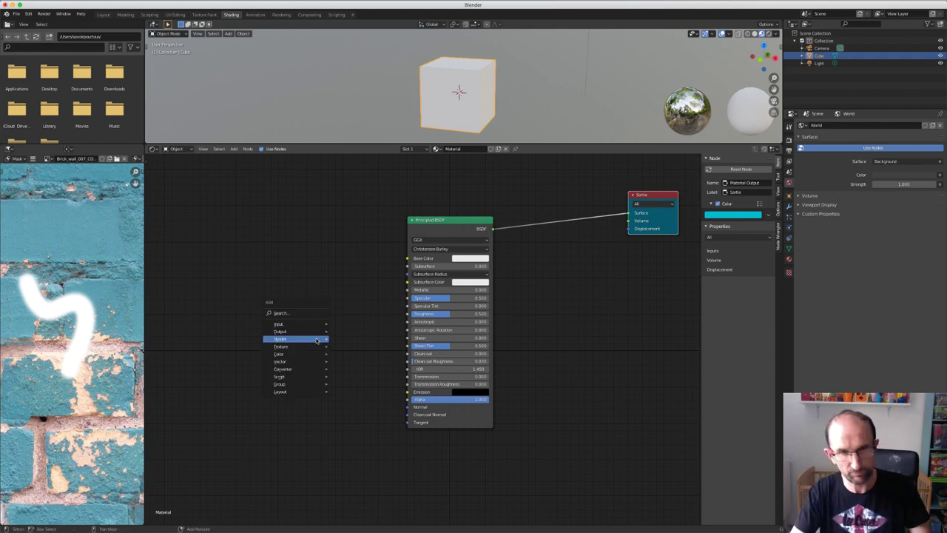
{"action": "left_click", "coordinate": [355, 353]}
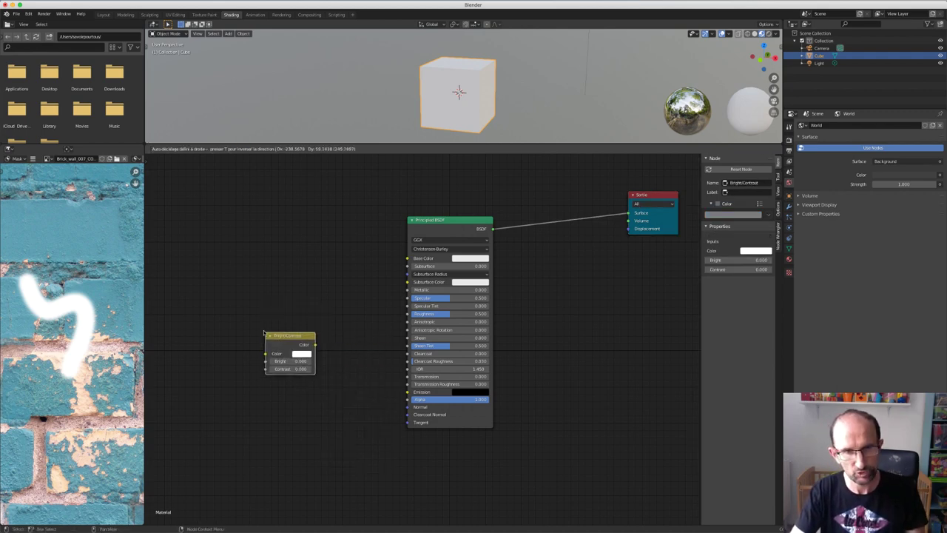
{"action": "left_click", "coordinate": [265, 333]}
{"action": "key", "text": "shift+a"}
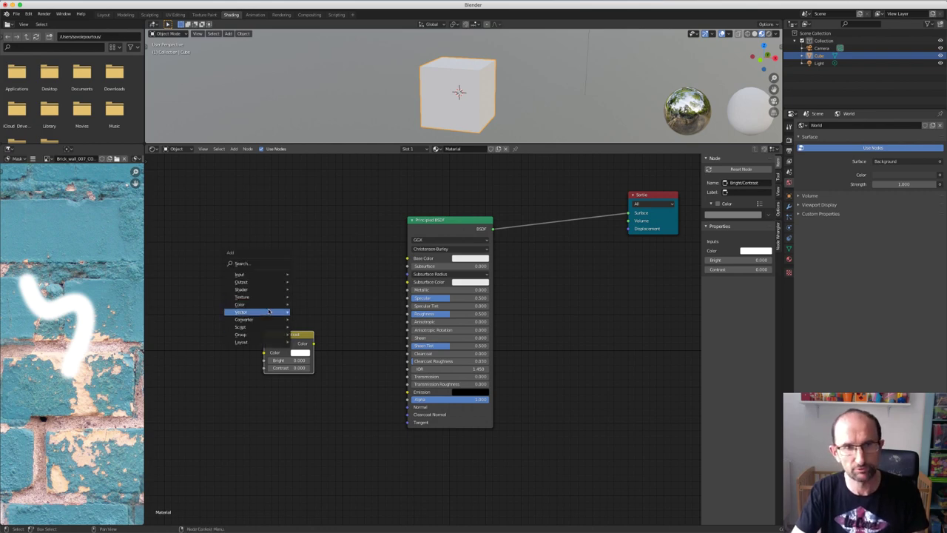
{"action": "mouse_move", "coordinate": [255, 296]}
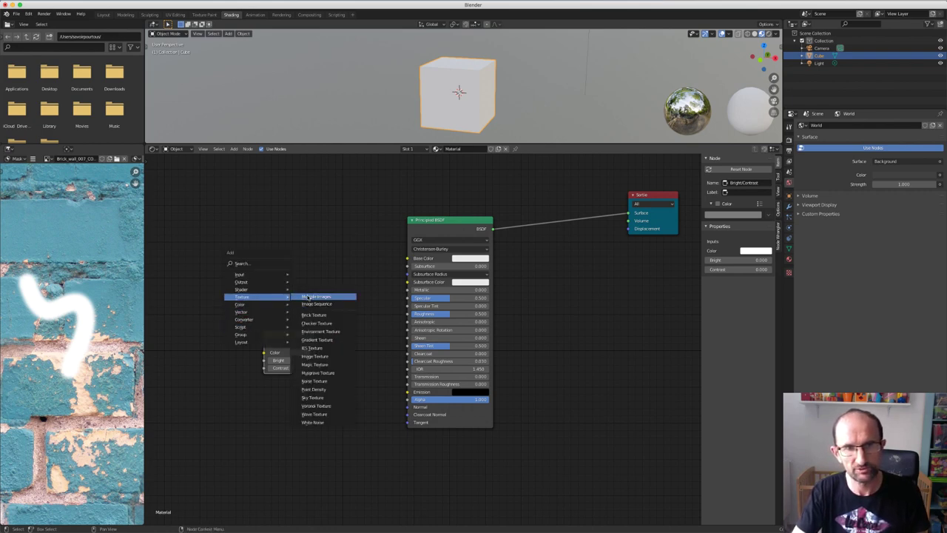
{"action": "left_click", "coordinate": [314, 397]}
{"action": "left_click", "coordinate": [398, 458]}
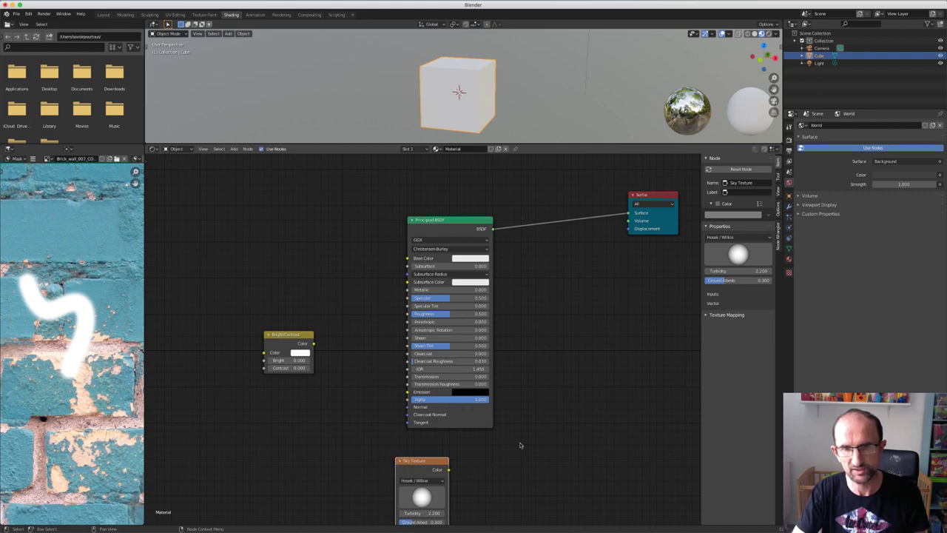
{"action": "left_click", "coordinate": [274, 336]}
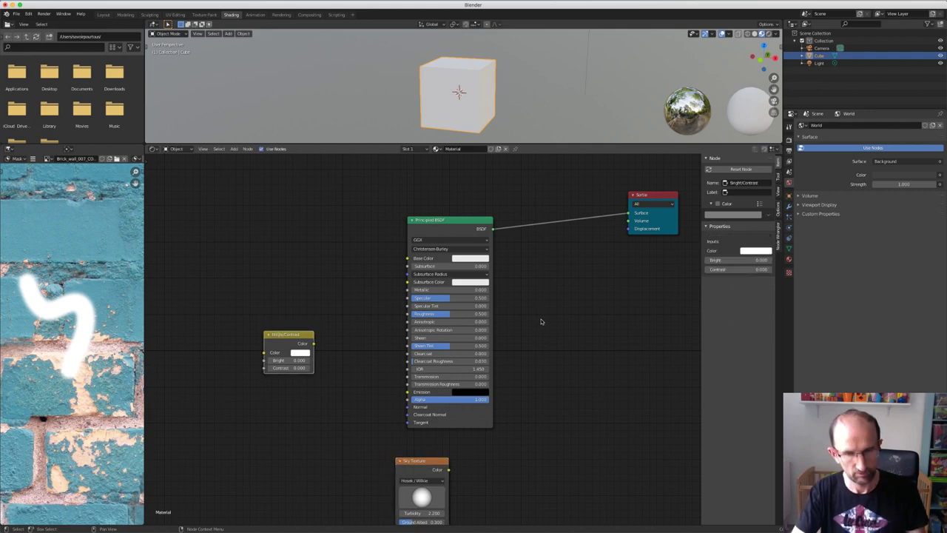
{"action": "mouse_move", "coordinate": [578, 319]}
{"action": "middle_mouse_down"}
{"action": "mouse_move", "coordinate": [638, 317]}
{"action": "mouse_move", "coordinate": [241, 310]}
{"action": "middle_mouse_up"}
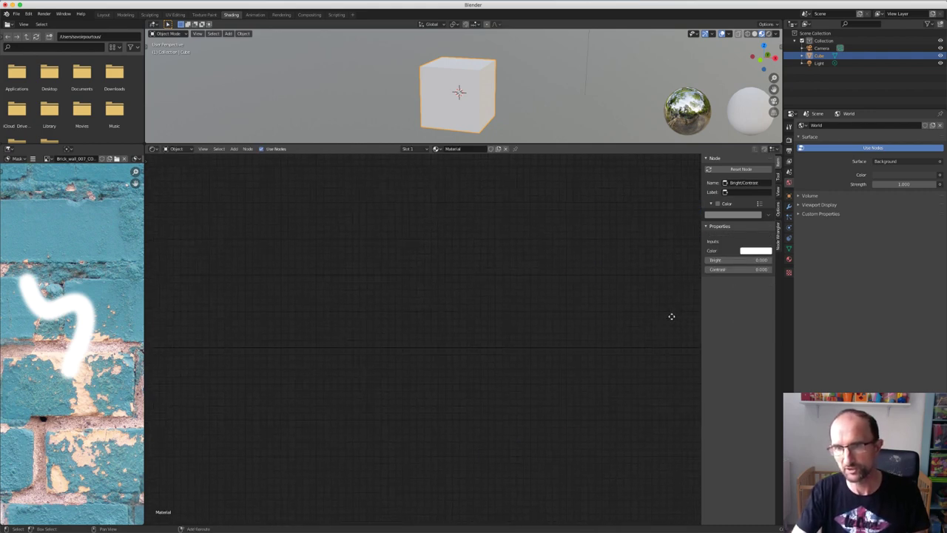
{"action": "middle_click_drag", "start_coordinate": [520, 313], "coordinate": [362, 317]}
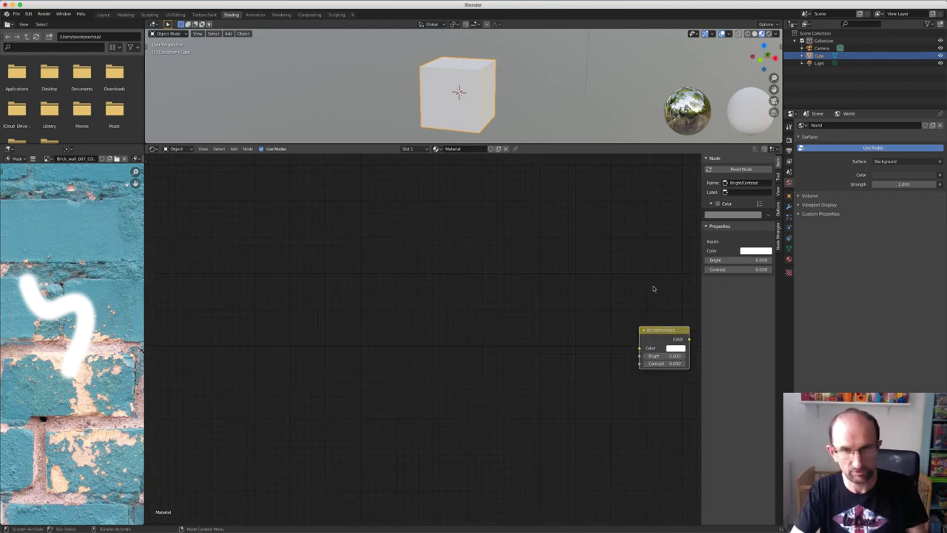
{"action": "middle_click_drag", "start_coordinate": [646, 293], "coordinate": [636, 290]}
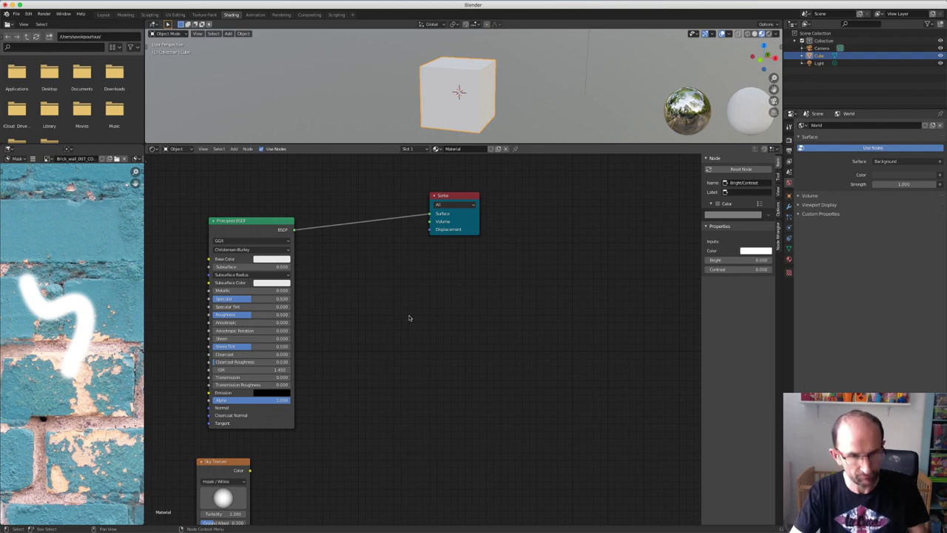
{"action": "scroll", "coordinate": [407, 317], "scroll_direction": "left", "scroll_amount": 3}
{"action": "scroll", "coordinate": [571, 307], "scroll_direction": "left", "scroll_amount": 2}
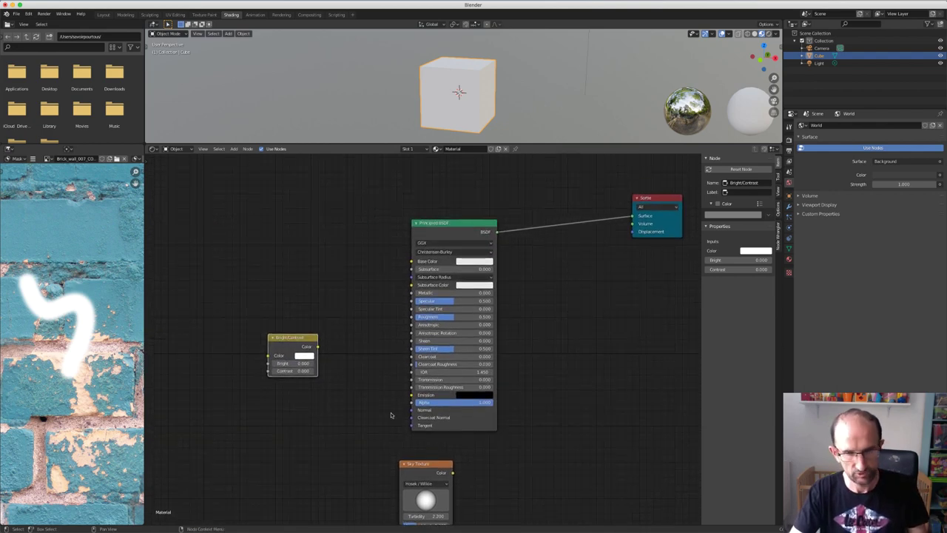
{"action": "left_click", "coordinate": [417, 467]}
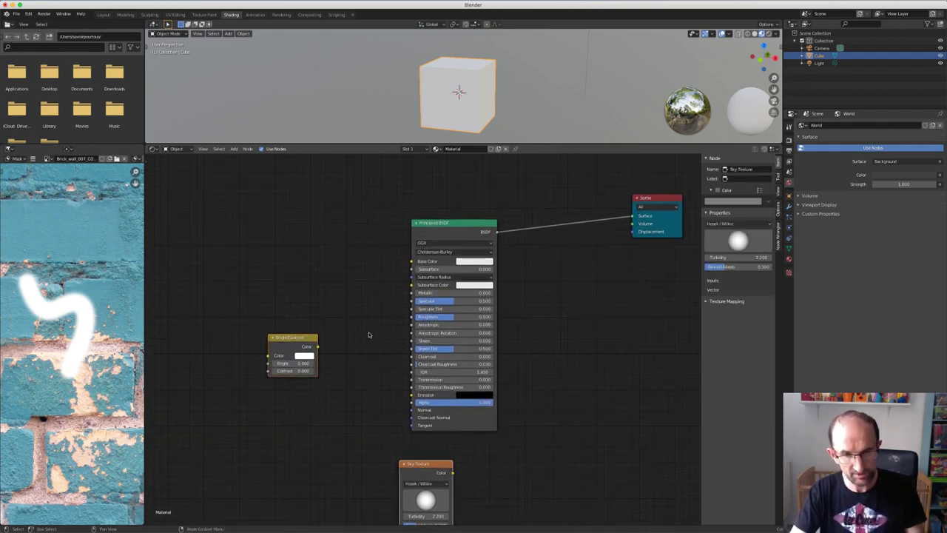
{"action": "key", "text": "x"}
{"action": "key", "text": "shift+a"}
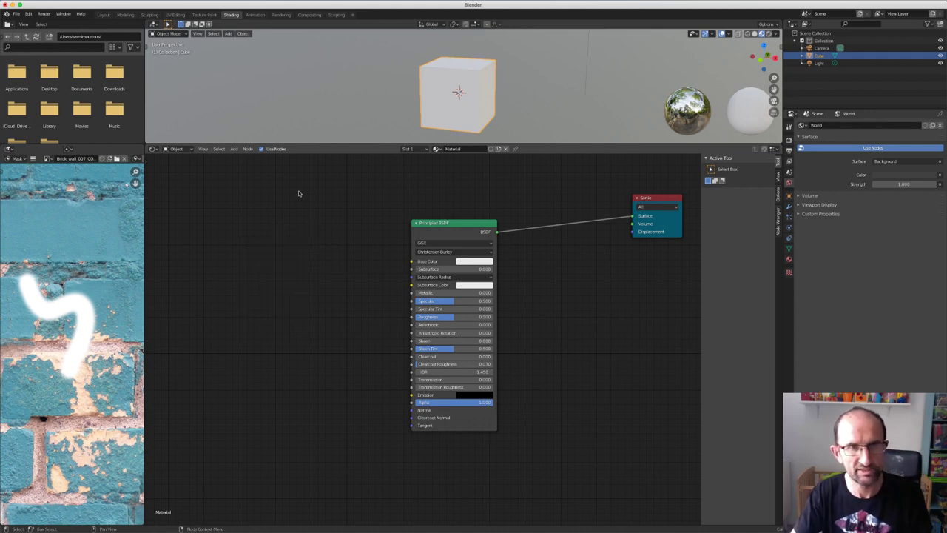
- Add a Brick Texture node via search and connect its Color to Base Color
{"action": "left_click", "coordinate": [234, 149]}
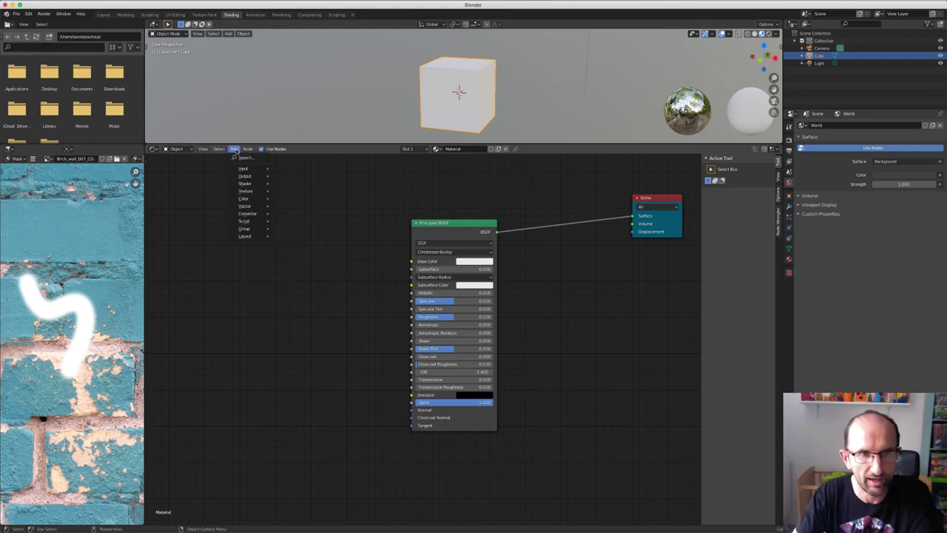
{"action": "left_click", "coordinate": [242, 158]}
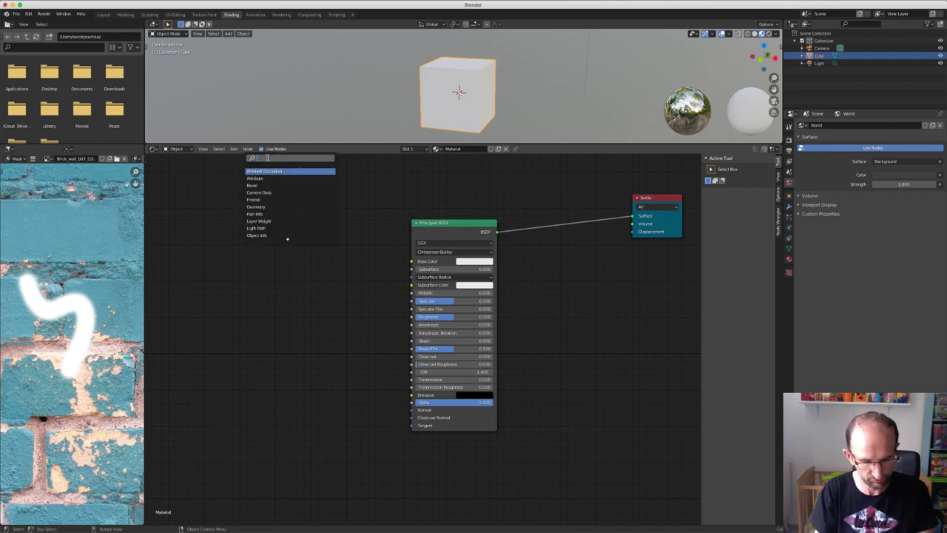
{"action": "type", "text": "texture"}
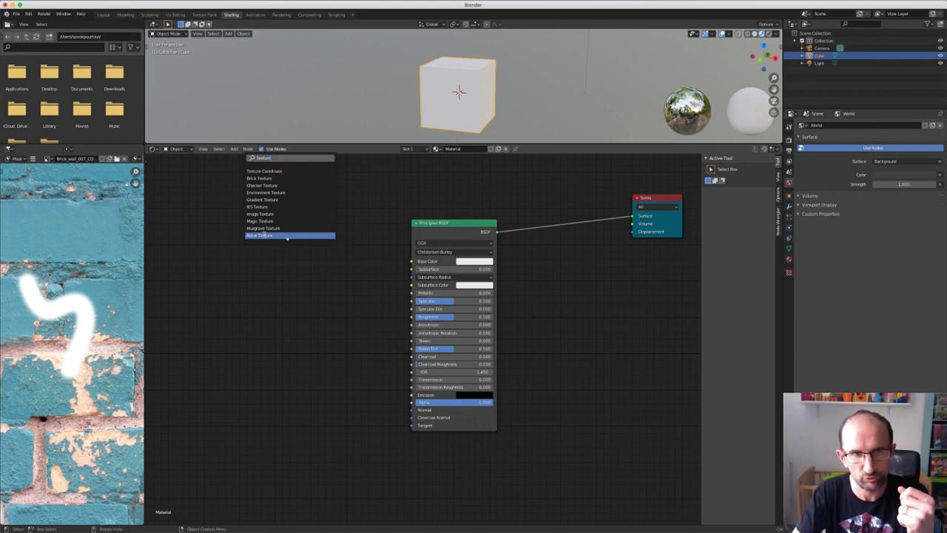
{"action": "left_click", "coordinate": [268, 179]}
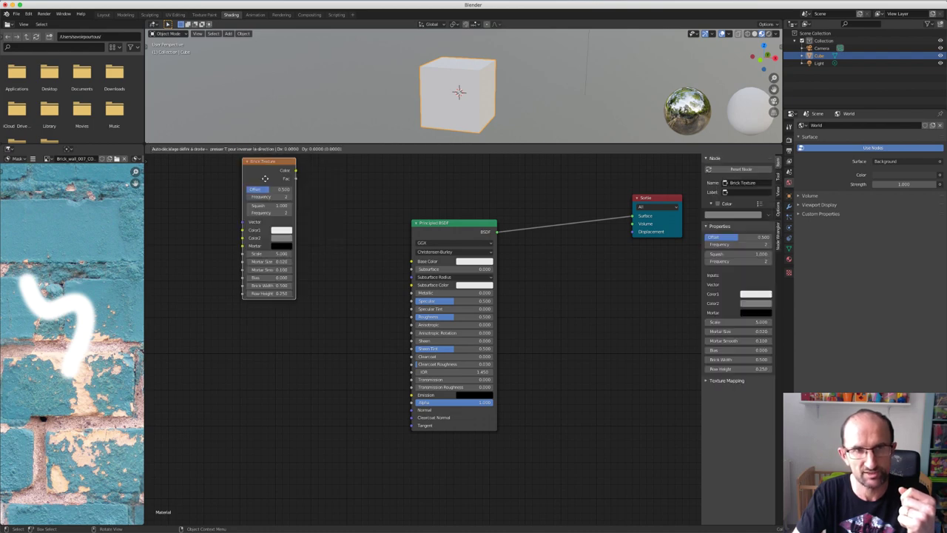
{"action": "left_click_drag", "start_coordinate": [287, 252], "coordinate": [412, 261]}
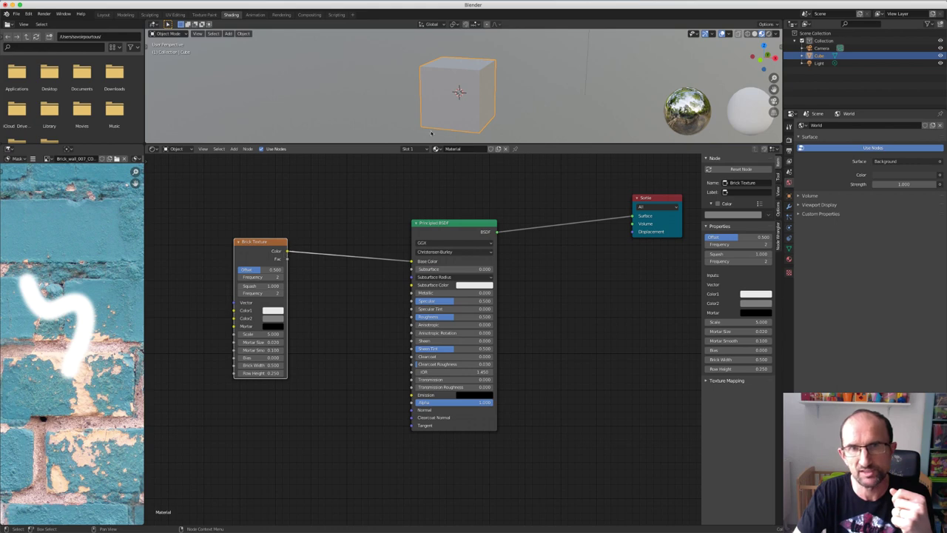
{"action": "mouse_move", "coordinate": [432, 132]}
{"action": "middle_mouse_down"}
{"action": "mouse_move", "coordinate": [494, 127]}
{"action": "mouse_move", "coordinate": [527, 106]}
{"action": "middle_mouse_up"}
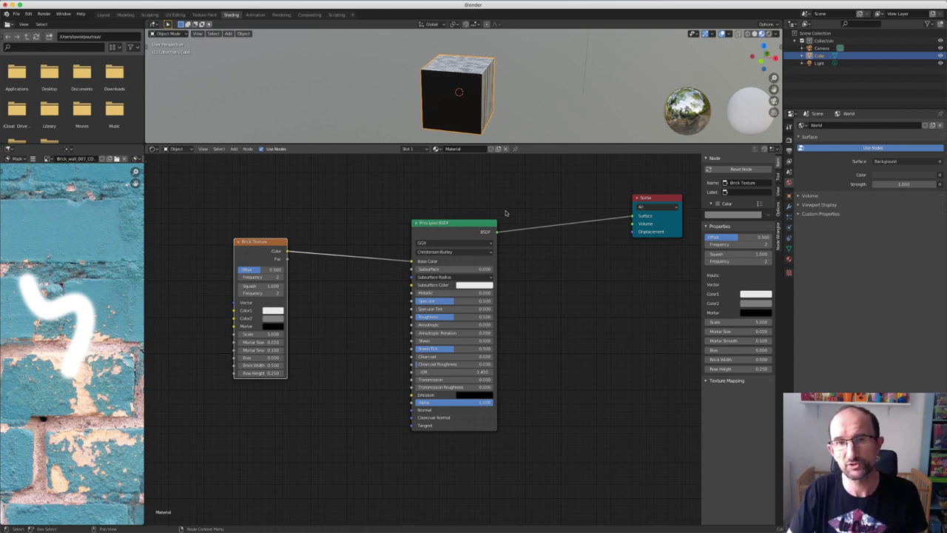
{"action": "left_click_drag", "start_coordinate": [481, 228], "coordinate": [518, 209]}
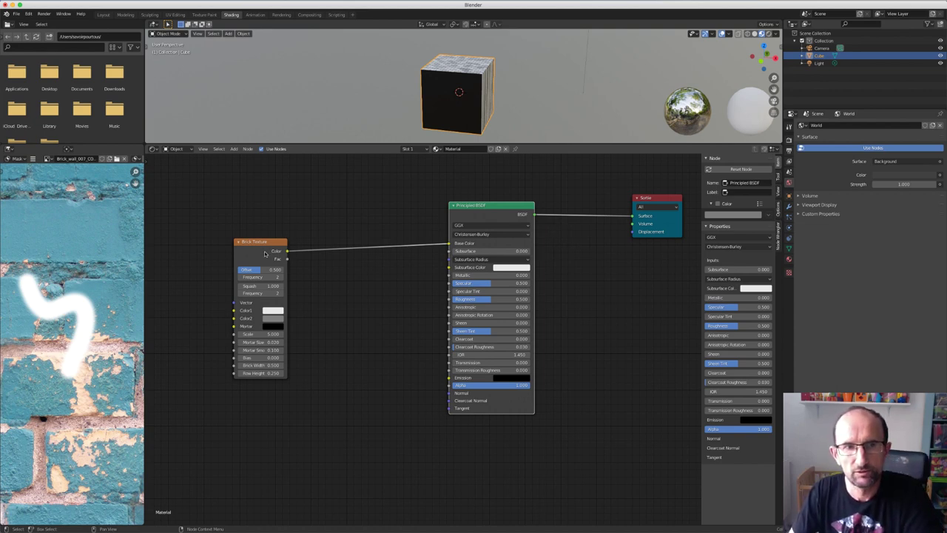
- Delete the Brick Texture node, check the Material tab, then return to the World tab
{"action": "mouse_move", "coordinate": [259, 242]}
{"action": "left_mouse_down"}
{"action": "mouse_move", "coordinate": [310, 267]}
{"action": "mouse_move", "coordinate": [340, 258]}
{"action": "left_mouse_up"}
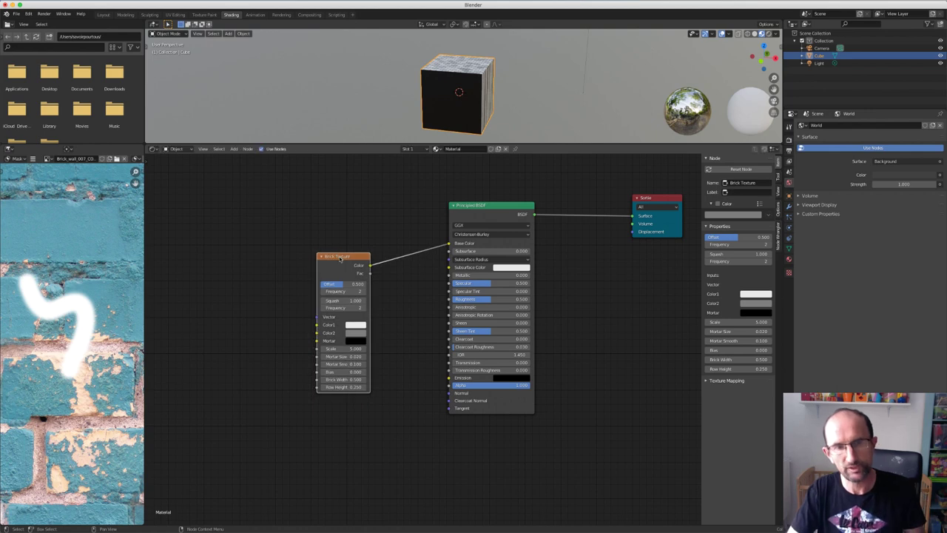
{"action": "key", "text": "x"}
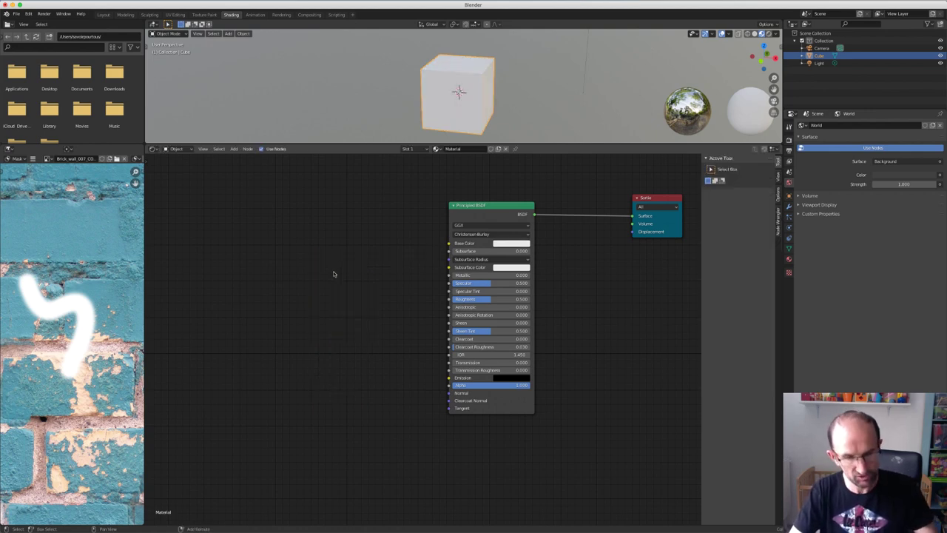
{"action": "key", "text": "shift+a"}
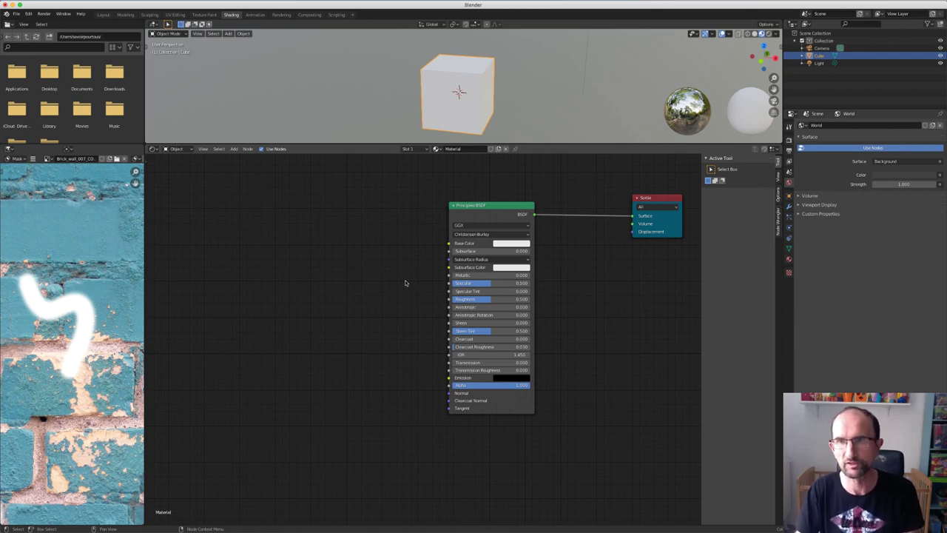
{"action": "left_click", "coordinate": [789, 260]}
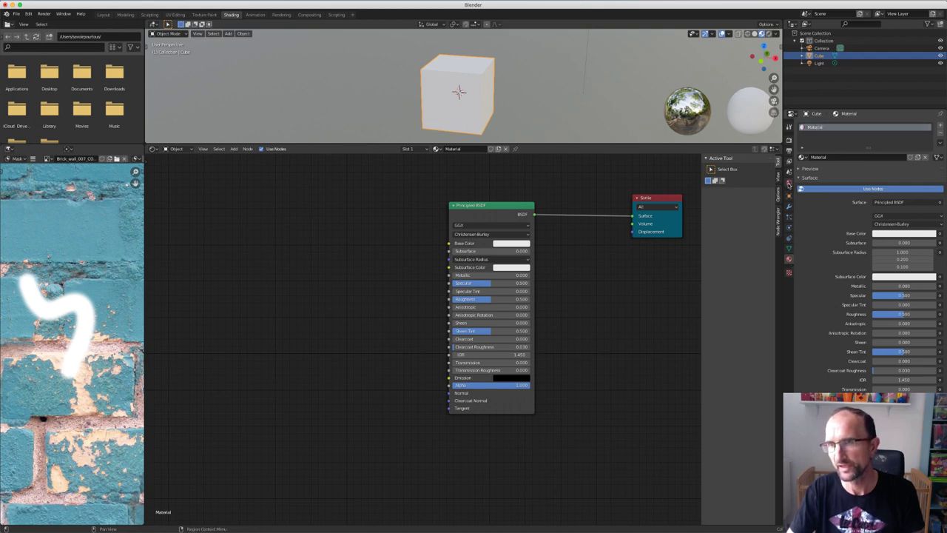
{"action": "left_click", "coordinate": [789, 182]}
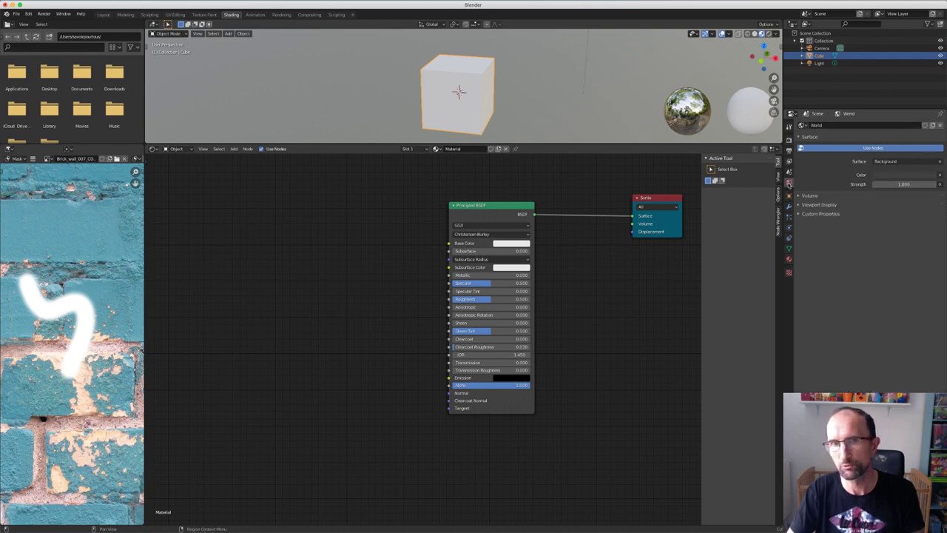
- Switch the node editor to the World shader and shift the Background node down-left
{"action": "left_click", "coordinate": [176, 148]}
{"action": "left_click", "coordinate": [181, 169]}
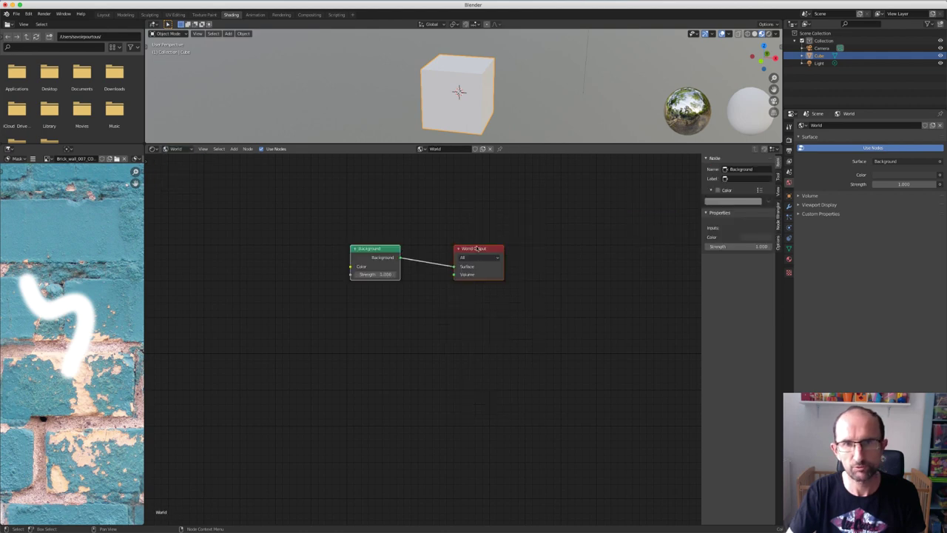
{"action": "middle_click_drag", "start_coordinate": [477, 248], "coordinate": [542, 221]}
{"action": "left_click_drag", "start_coordinate": [439, 220], "coordinate": [412, 258]}
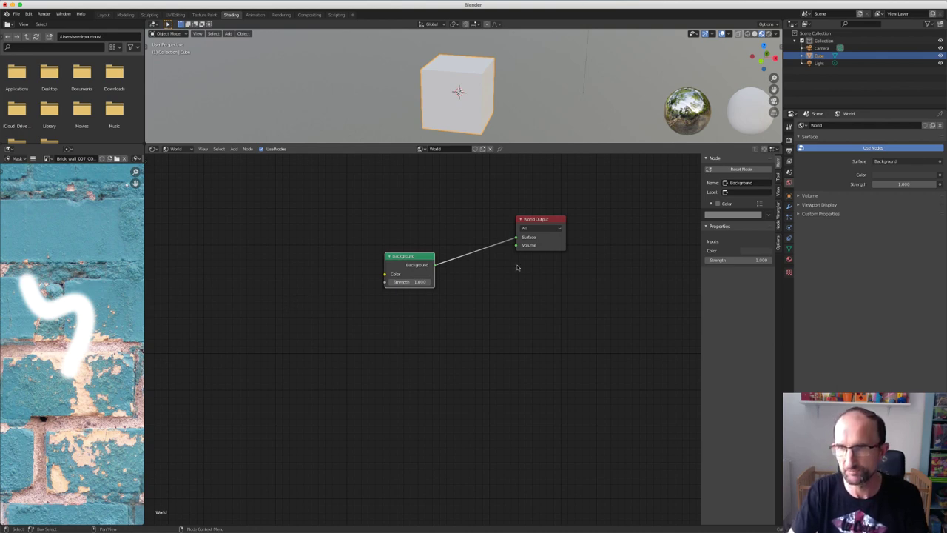
{"action": "left_click", "coordinate": [788, 259]}
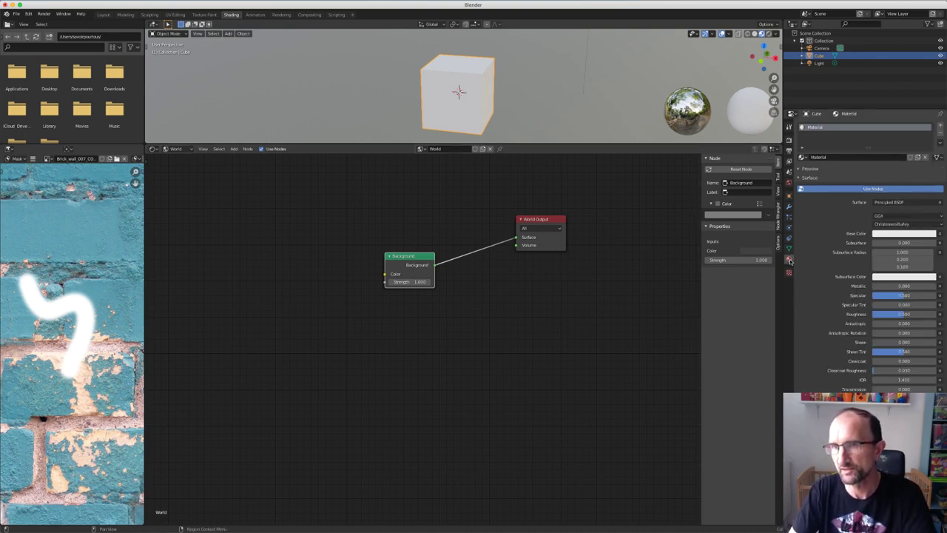
{"action": "left_click", "coordinate": [779, 177]}
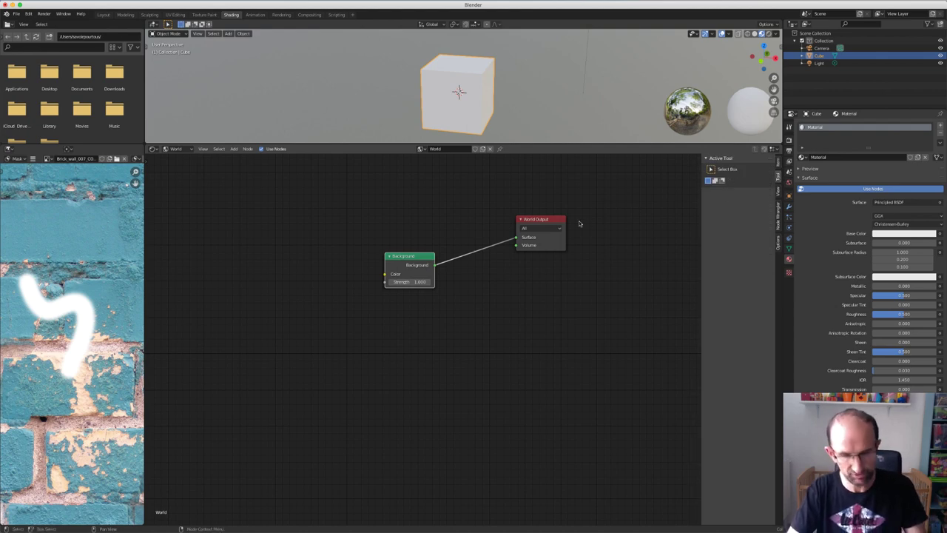
- Box-select both world nodes and move them together with G
{"action": "key", "text": "b"}
{"action": "left_click_drag", "start_coordinate": [586, 202], "coordinate": [356, 337]}
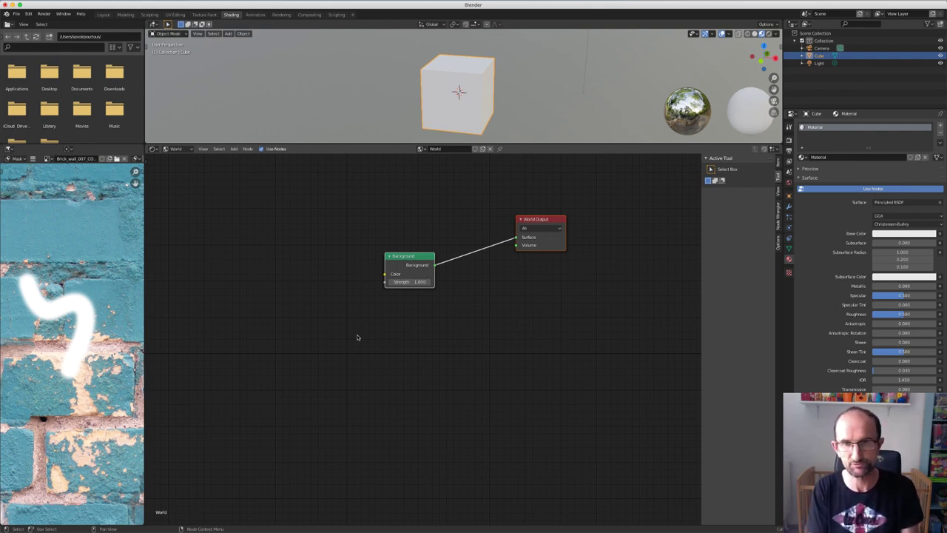
{"action": "key", "text": "g"}
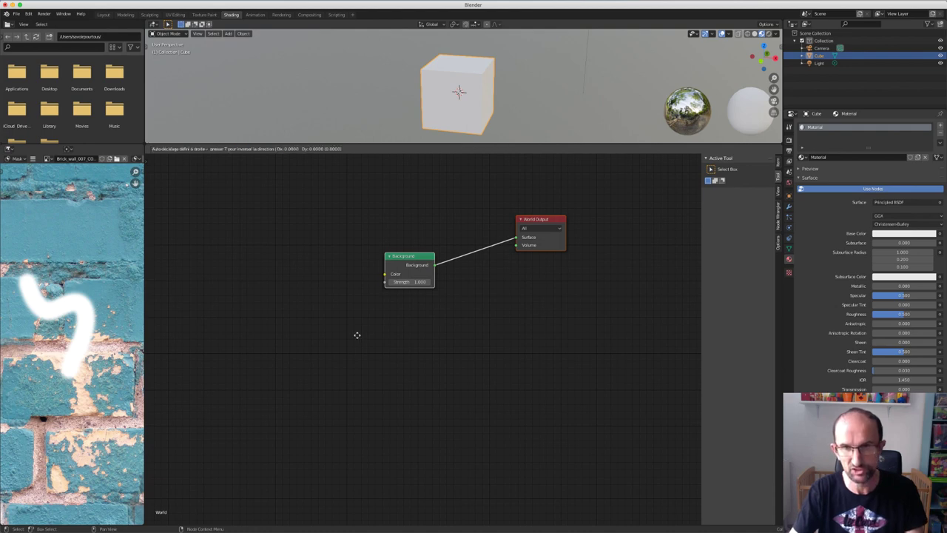
{"action": "left_click", "coordinate": [391, 332]}
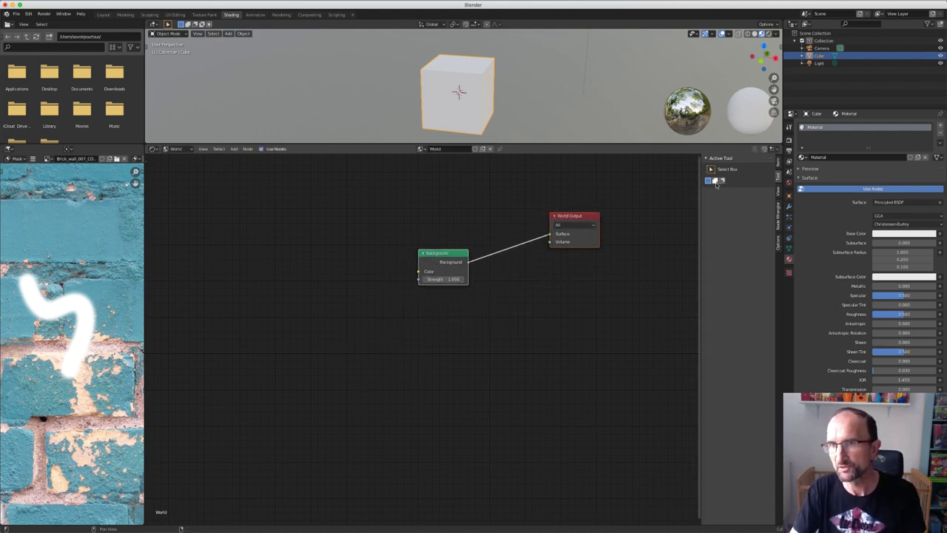
- Open the Node Wrangler tab in the node editor sidebar
{"action": "left_click", "coordinate": [778, 194]}
{"action": "left_click", "coordinate": [706, 158]}
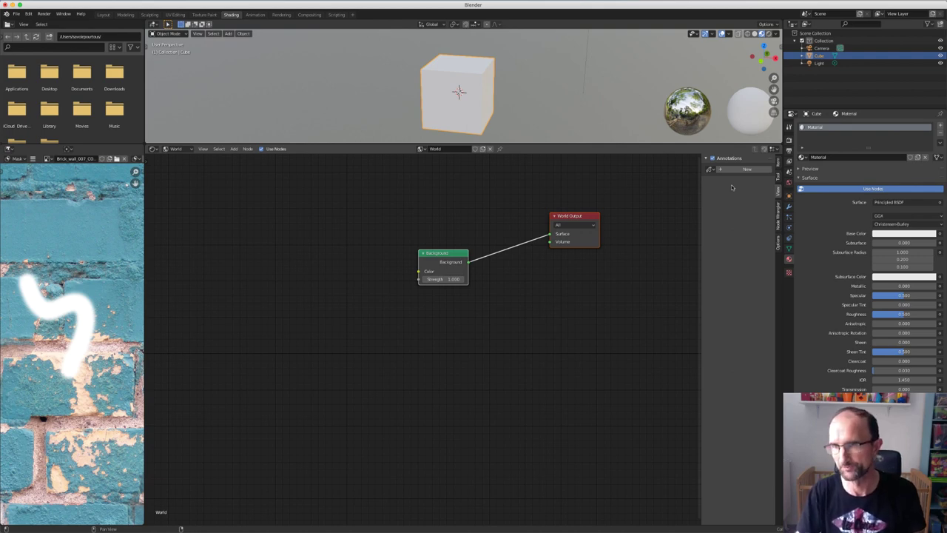
{"action": "left_click", "coordinate": [779, 213]}
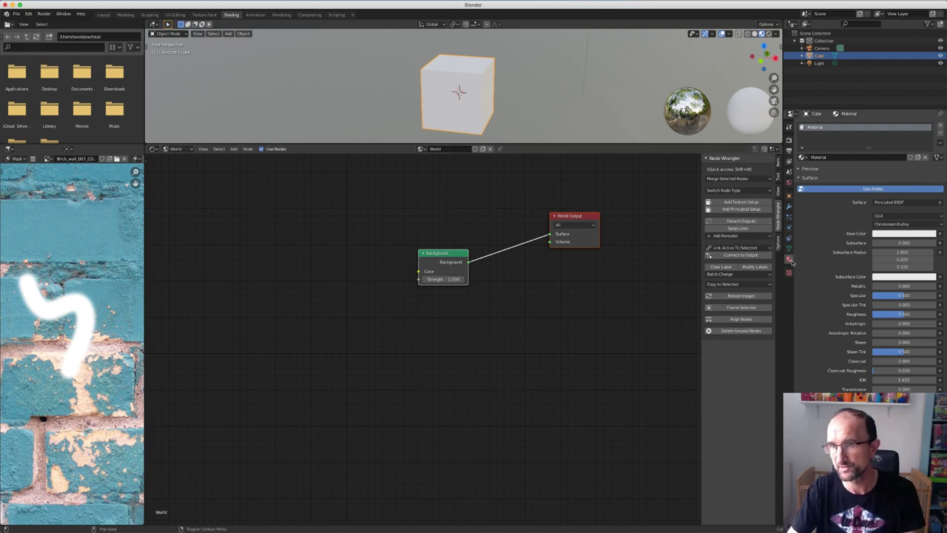
- Return to Object shader nodes, move the Sortie output, and wire Principled BSDF into its Surface input
{"action": "left_click", "coordinate": [177, 149]}
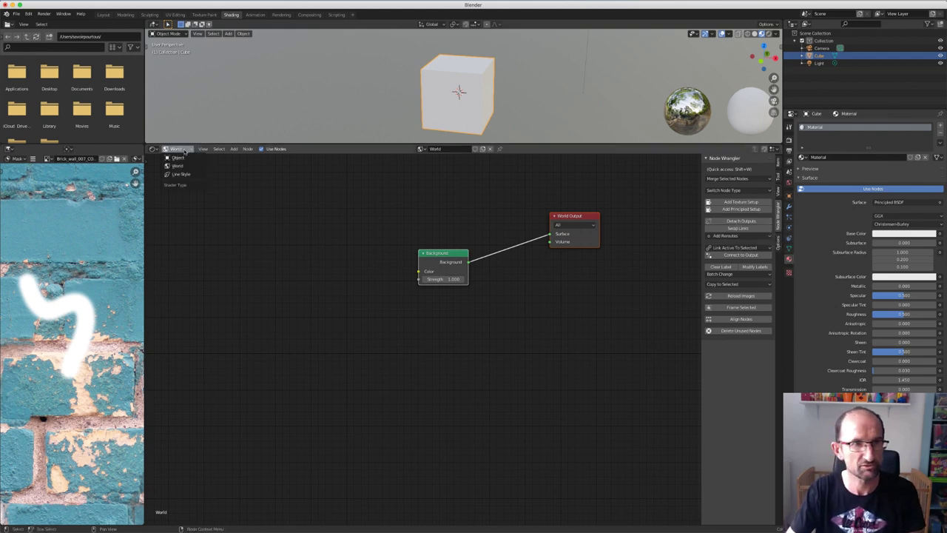
{"action": "left_click", "coordinate": [185, 160]}
{"action": "left_click_drag", "start_coordinate": [646, 199], "coordinate": [584, 226]}
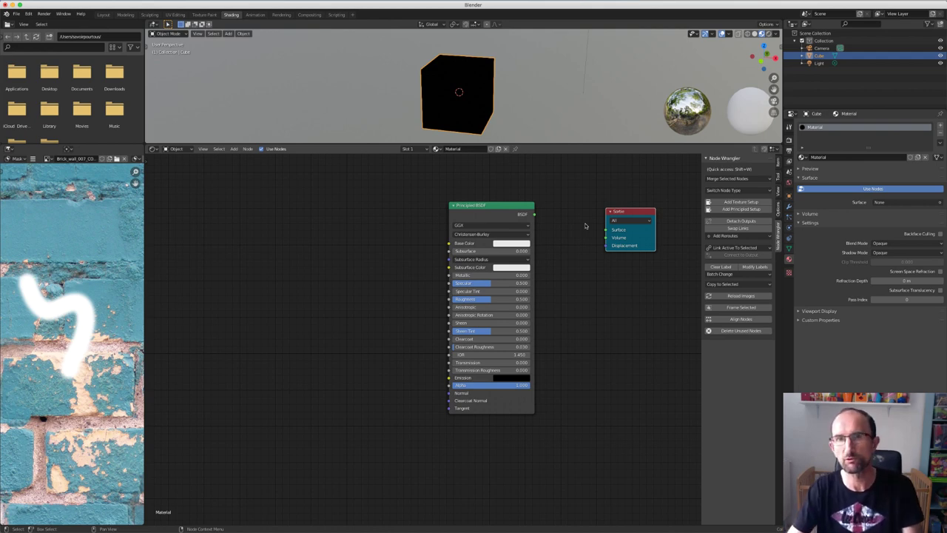
{"action": "left_click_drag", "start_coordinate": [535, 214], "coordinate": [588, 230]}
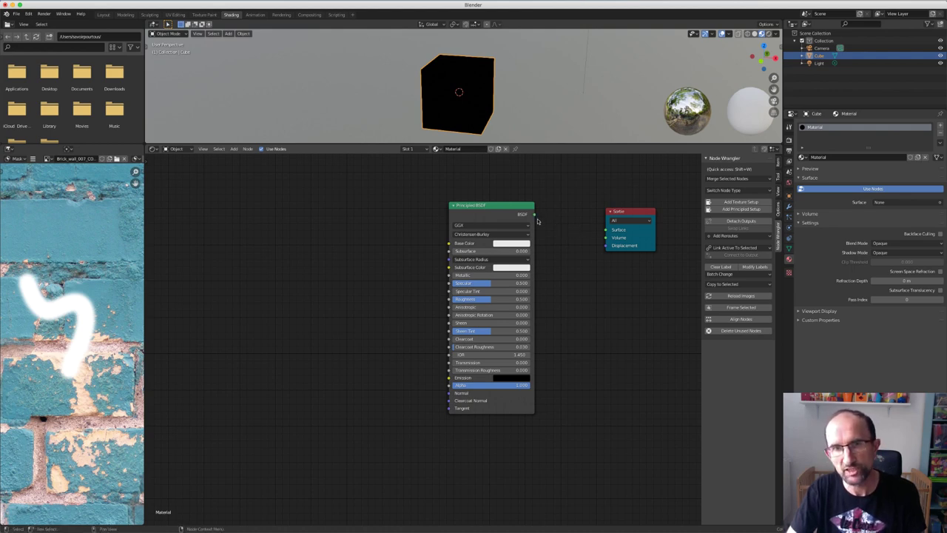
{"action": "left_click_drag", "start_coordinate": [534, 215], "coordinate": [605, 229]}
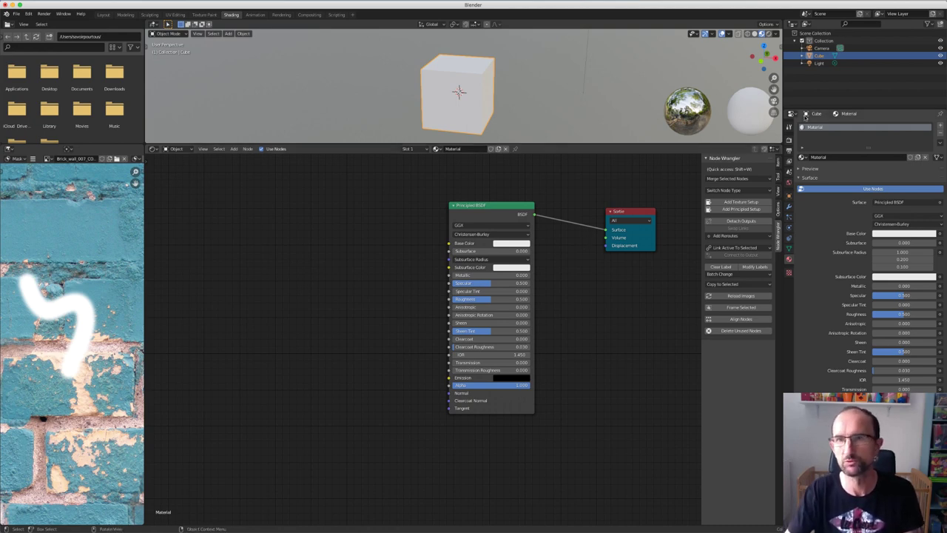
- Change the render engine from Eevee to Cycles in Render Properties
{"action": "left_click", "coordinate": [789, 140]}
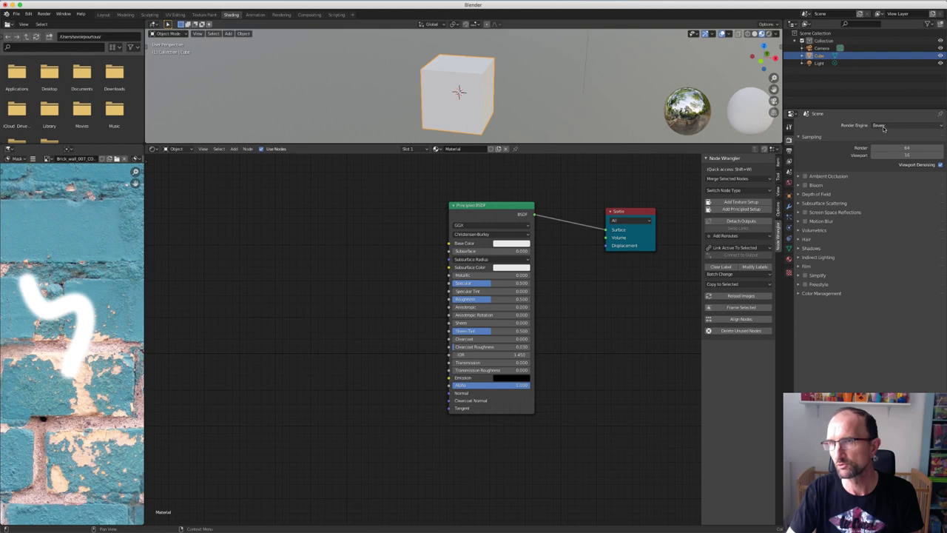
{"action": "left_click", "coordinate": [884, 126]}
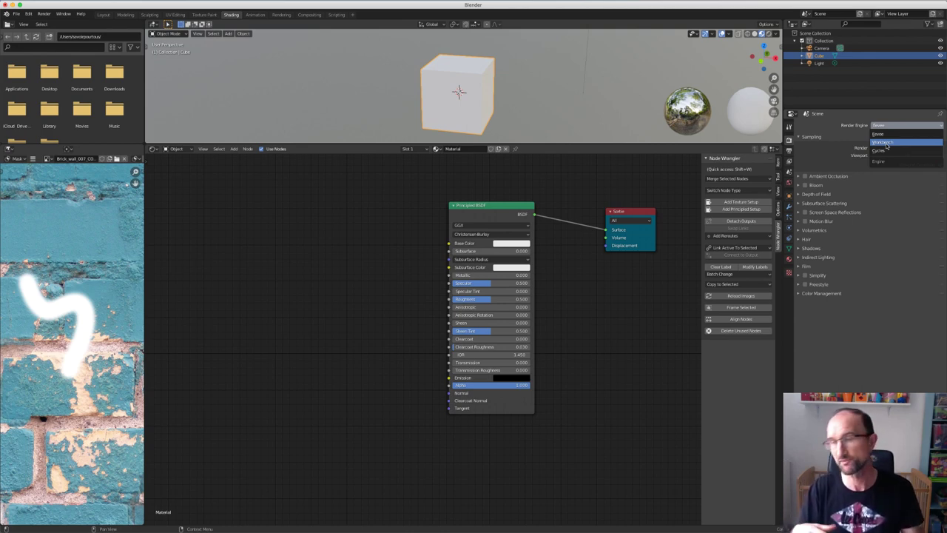
{"action": "left_click", "coordinate": [888, 150]}
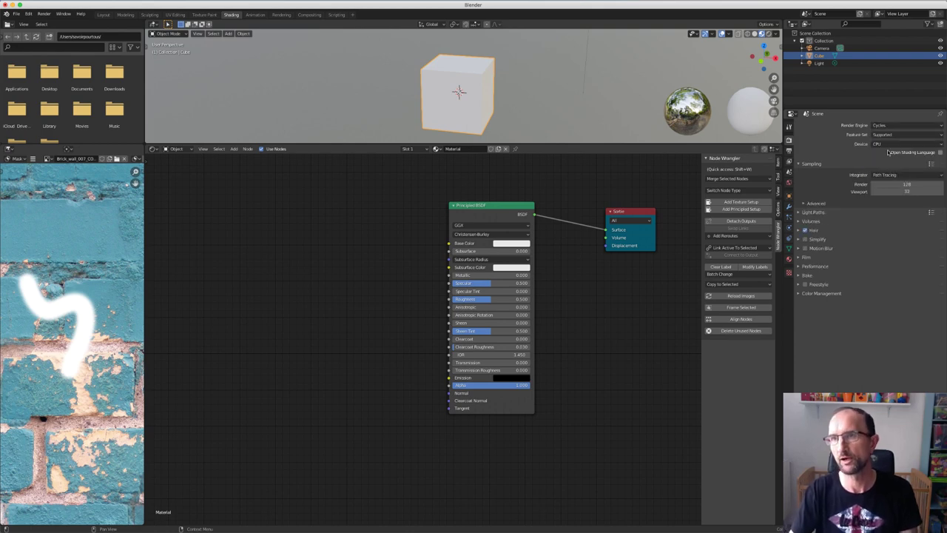